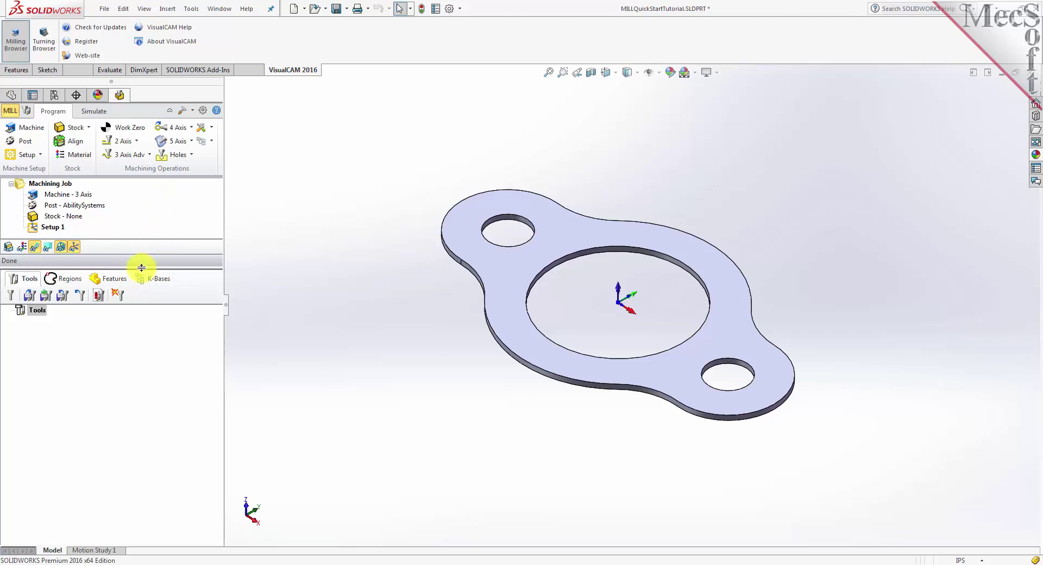
# Step: Enlarge the machining job list by lowering its divider with the tools list, and widen the browser slightly
pyautogui.moveTo(145, 270); pyautogui.dragTo(146, 375)
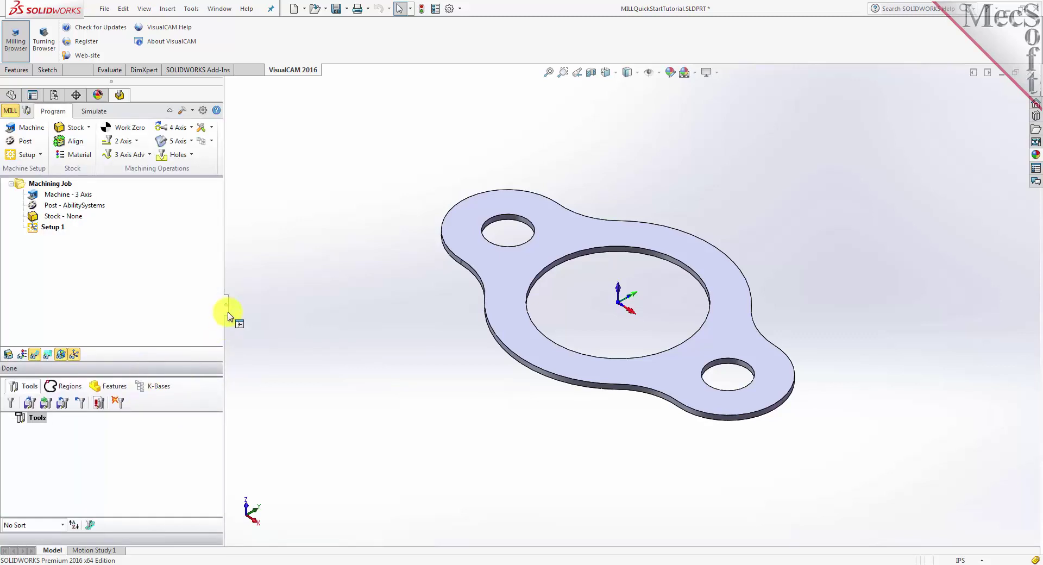
pyautogui.moveTo(226, 307)
pyautogui.mouseDown()
pyautogui.moveTo(333, 313)
pyautogui.moveTo(226, 319)
pyautogui.mouseUp()
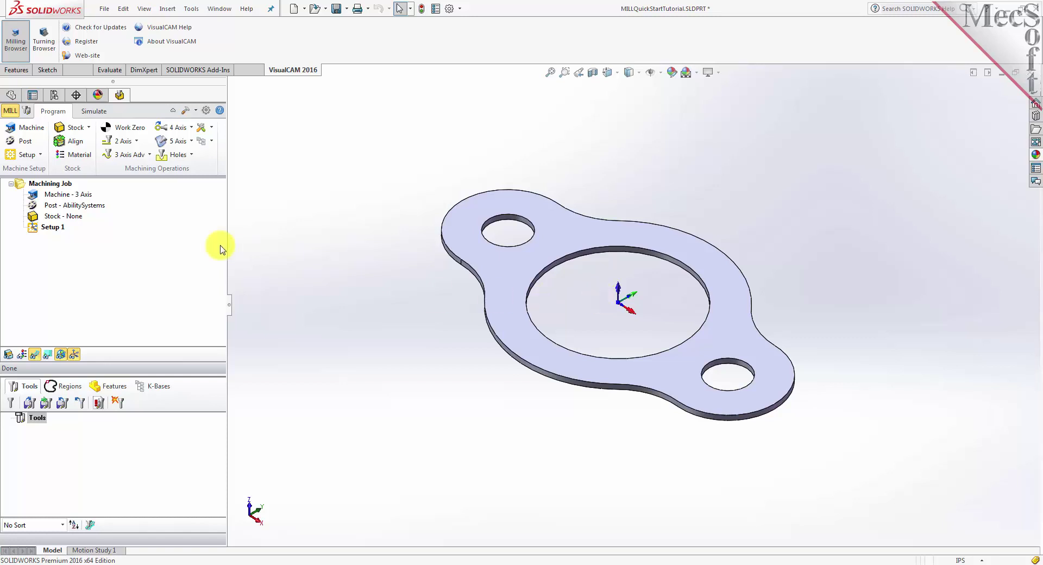
# Step: Set up the machine tool as 3 Axis with its coordinate system aligned to the World Coordinate System
pyautogui.click(30, 134)
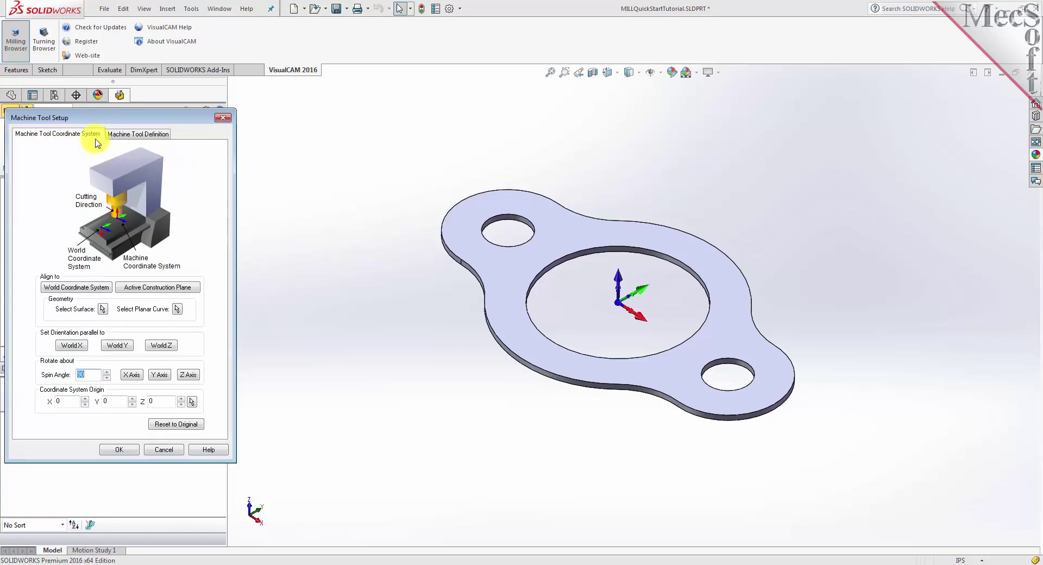
pyautogui.click(87, 288)
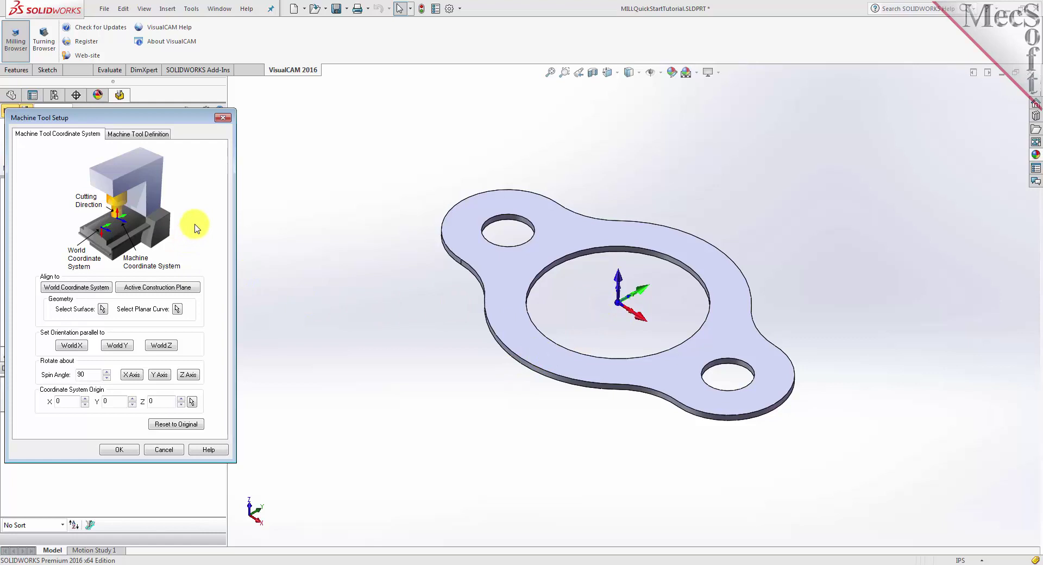
pyautogui.click(157, 134)
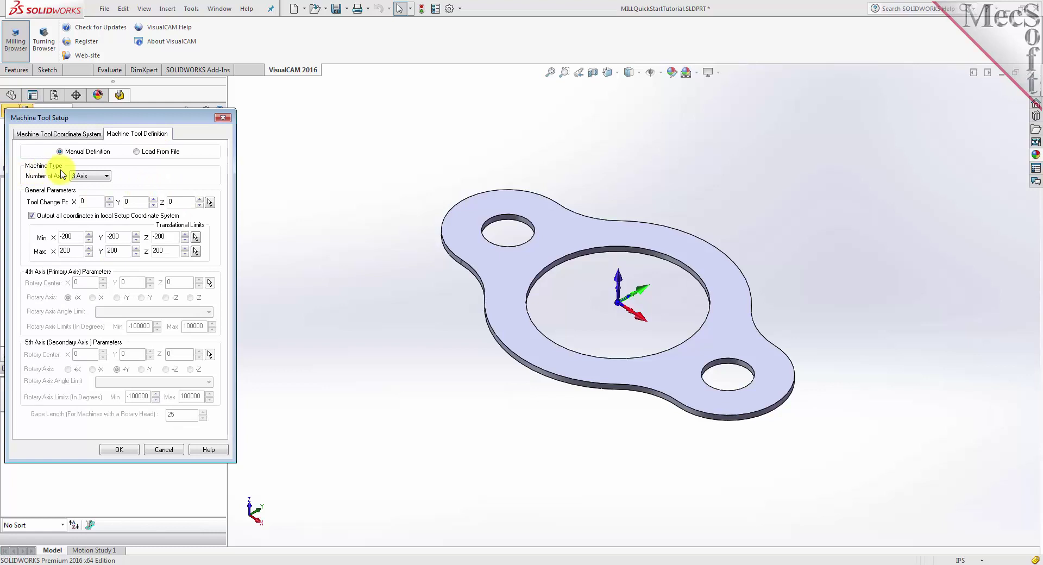
pyautogui.click(80, 178)
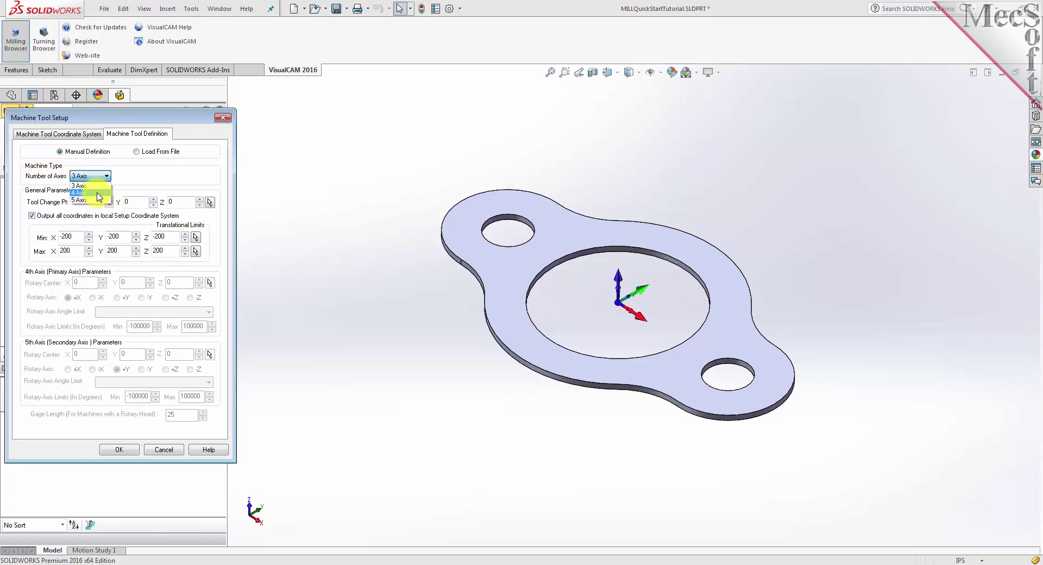
pyautogui.click(99, 186)
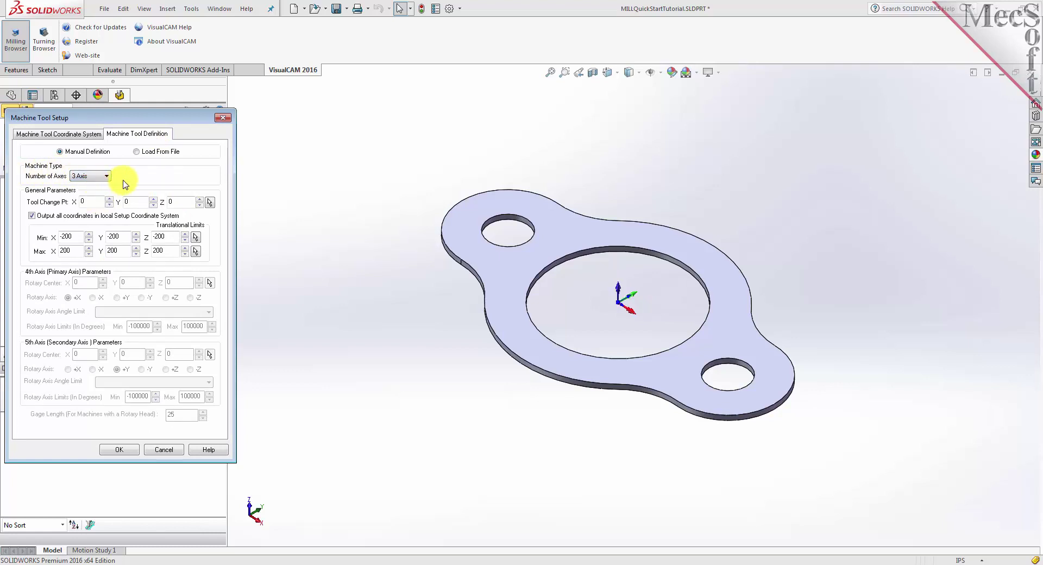
pyautogui.click(119, 450)
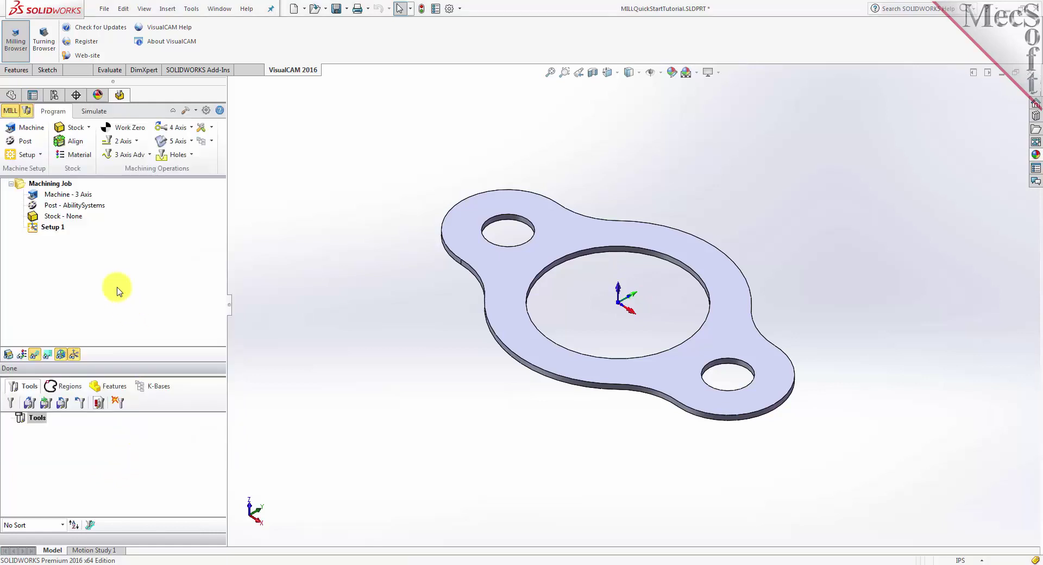
pyautogui.click(57, 194)
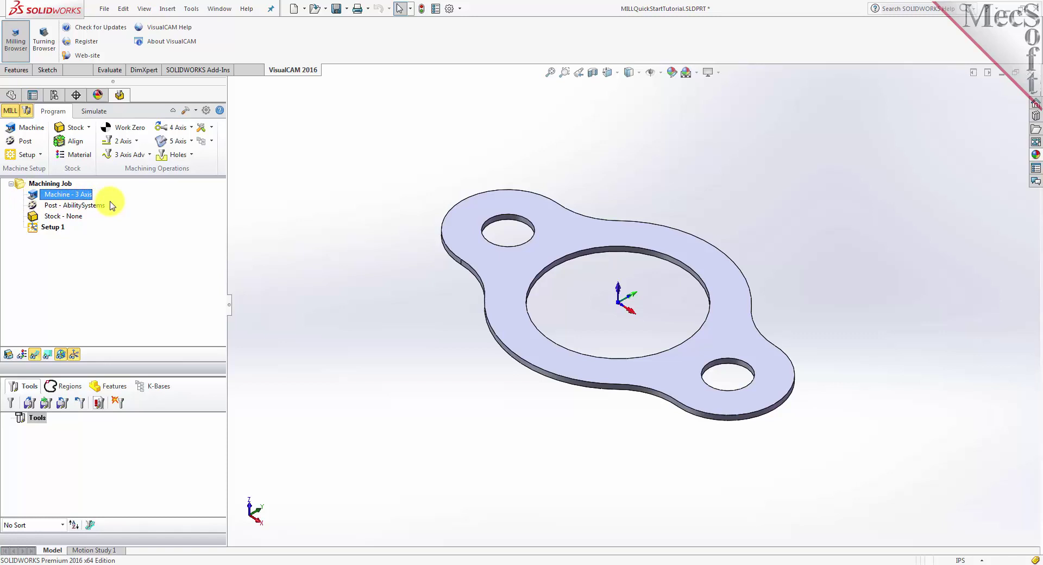
# Step: Set the current post processor to Haas with the posted file extension .nc
pyautogui.click(26, 144)
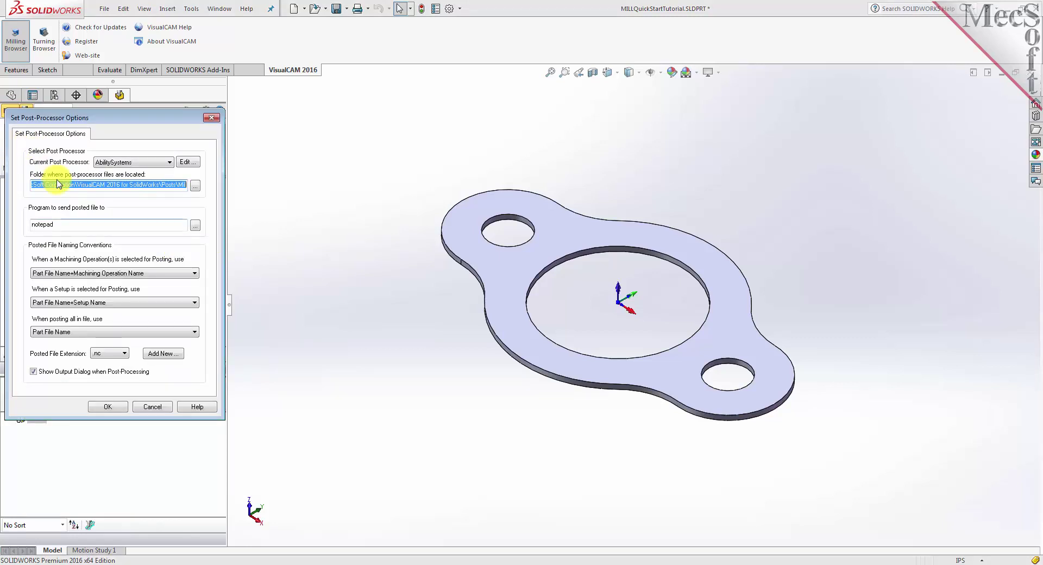
pyautogui.click(169, 167)
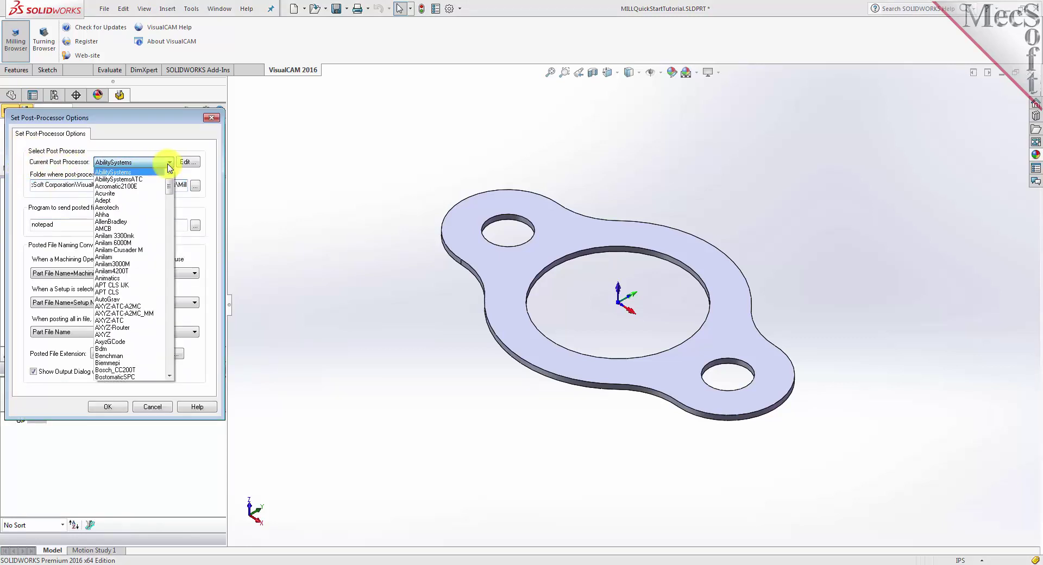
pyautogui.moveTo(170, 185); pyautogui.dragTo(170, 261)
pyautogui.click(117, 264)
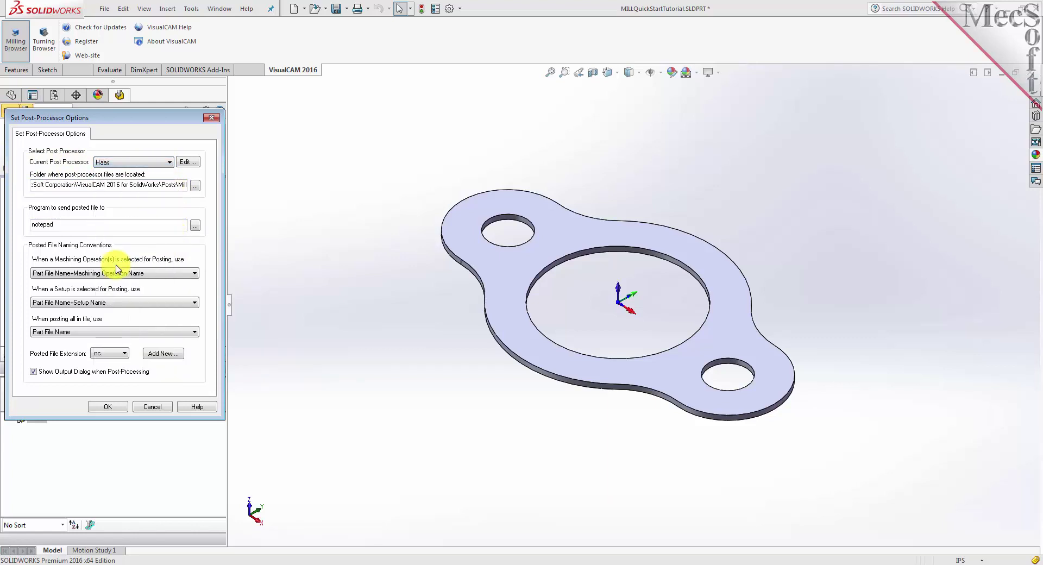
pyautogui.click(125, 353)
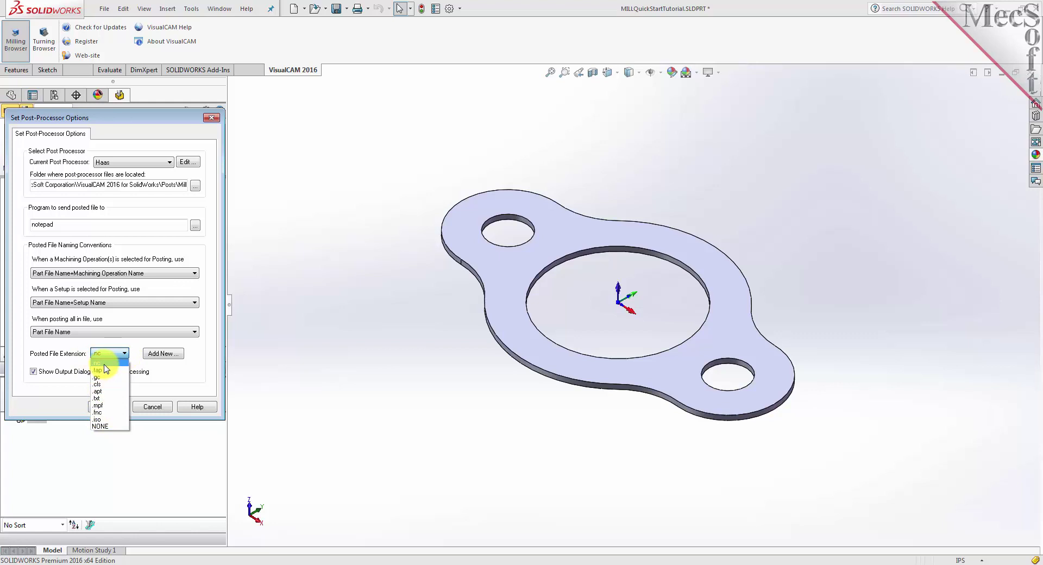
pyautogui.click(104, 364)
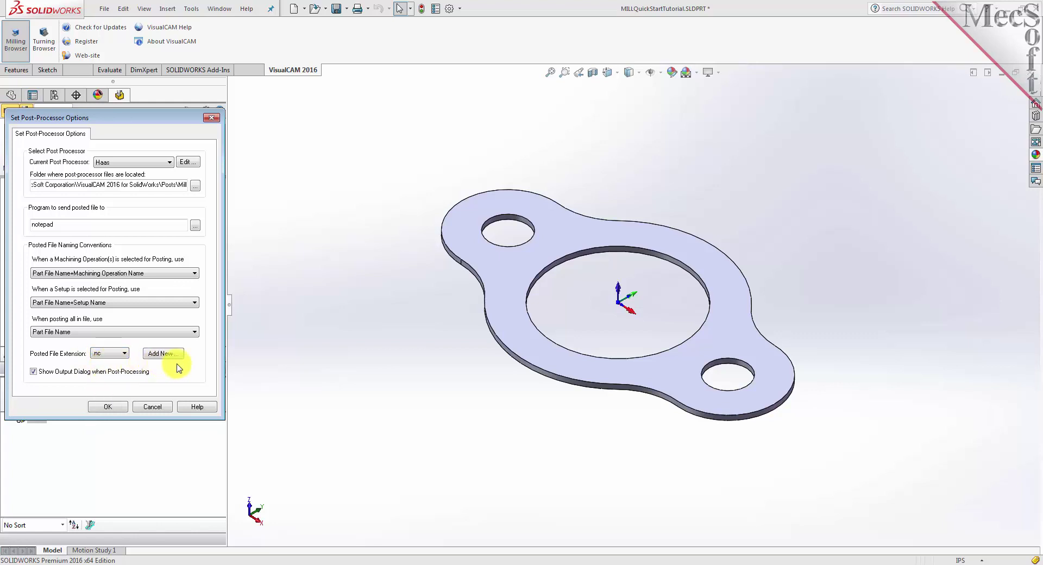
pyautogui.click(111, 407)
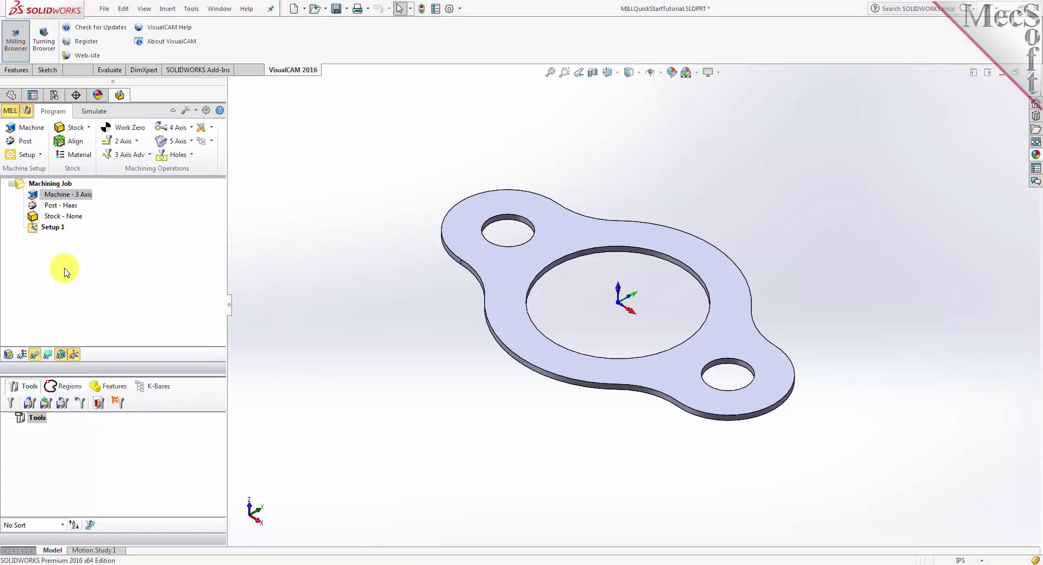
pyautogui.click(32, 206)
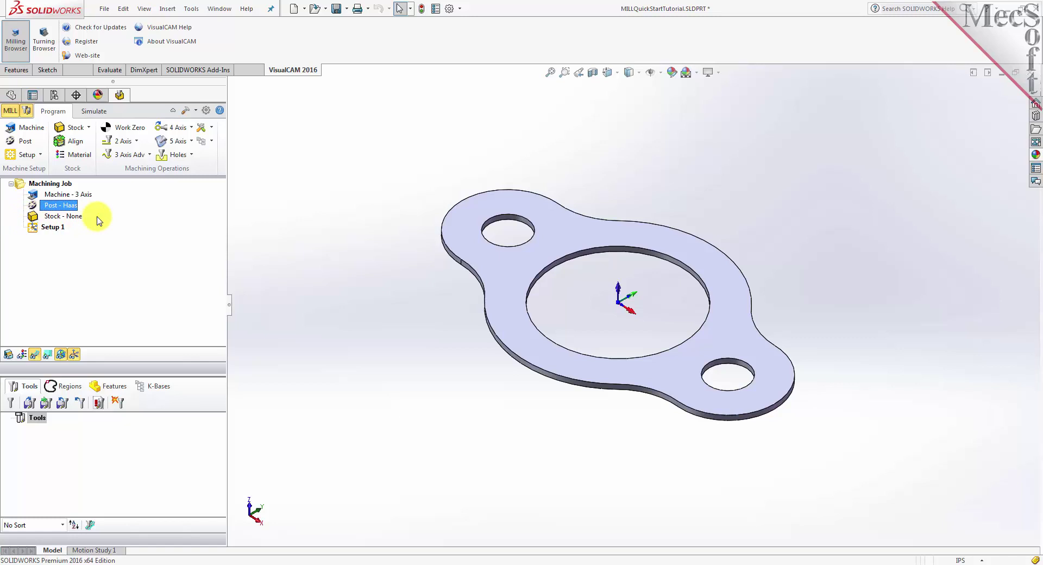
# Step: Create a box stock with length 10 and width 6, referenced from its lower south-west corner
pyautogui.click(33, 228)
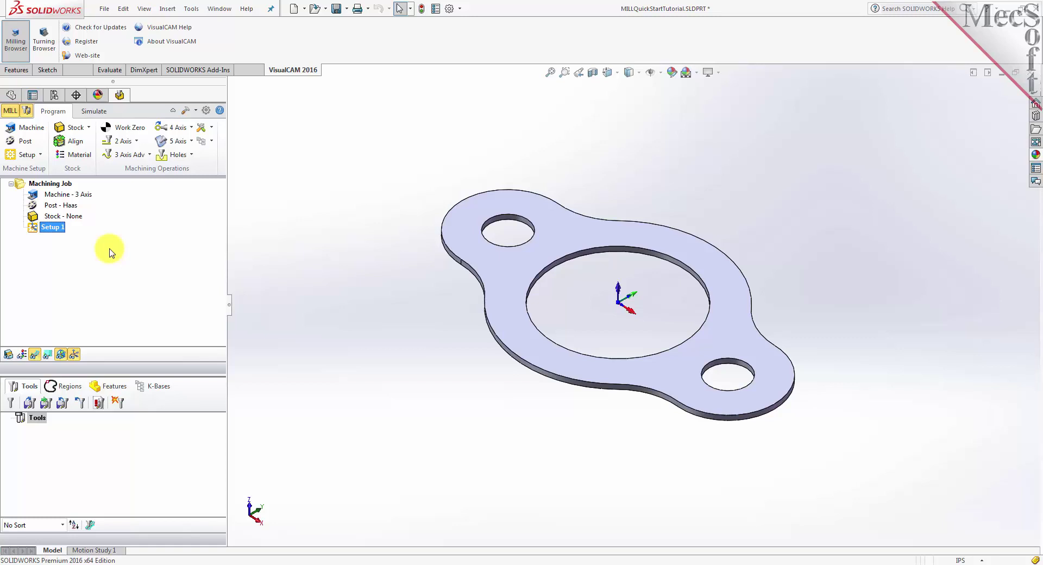
pyautogui.click(89, 129)
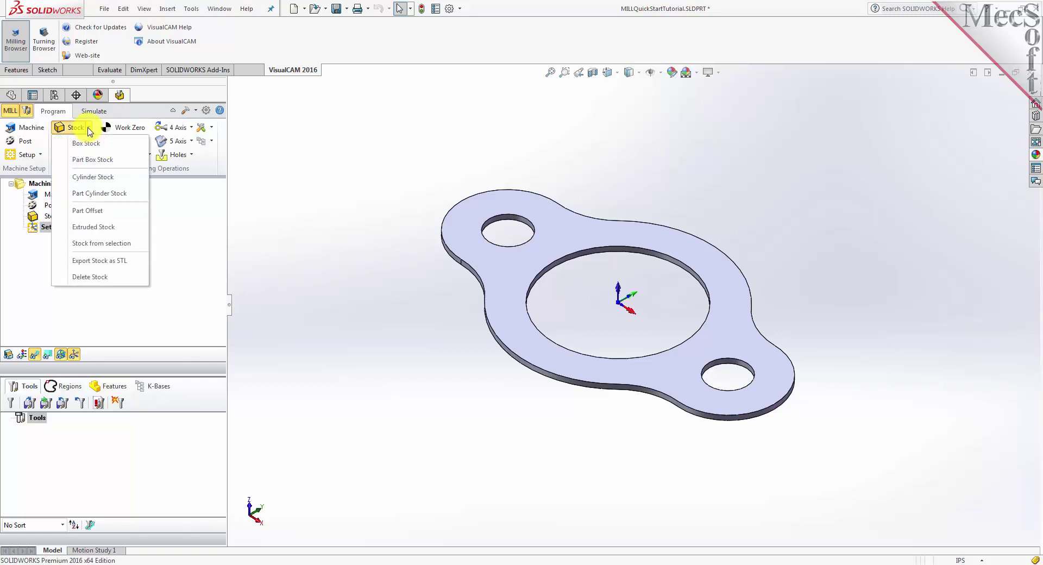
pyautogui.click(113, 145)
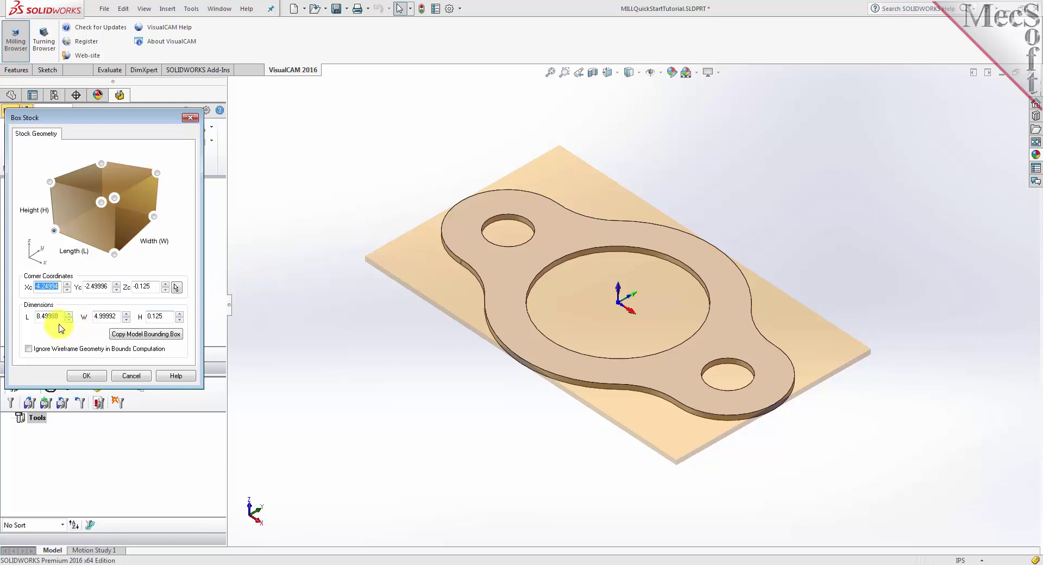
pyautogui.moveTo(61, 316); pyautogui.dragTo(20, 317)
pyautogui.write('10')
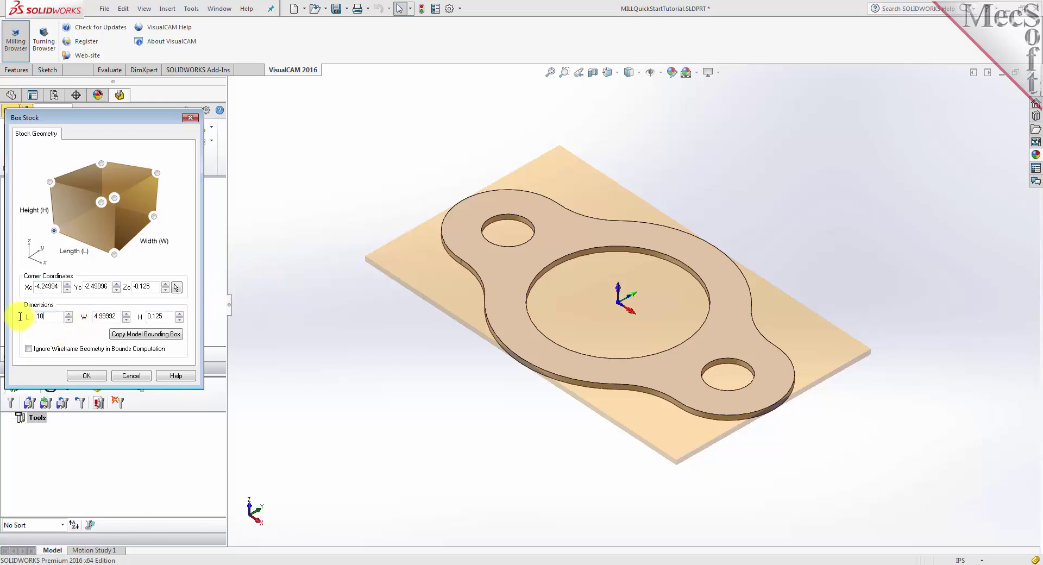
pyautogui.moveTo(119, 316); pyautogui.dragTo(78, 327)
pyautogui.write('6.0')
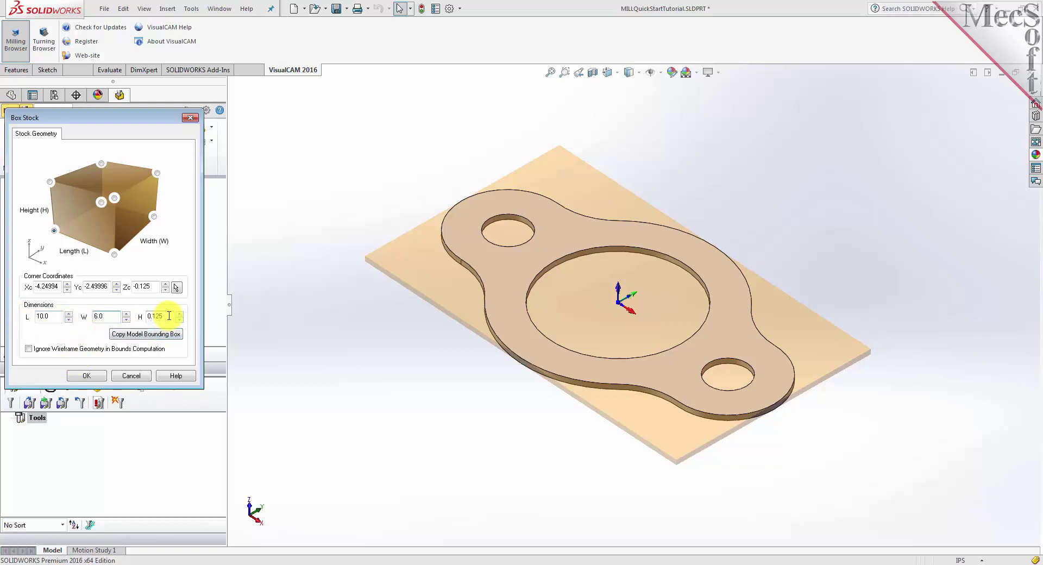
pyautogui.moveTo(169, 316); pyautogui.dragTo(135, 317)
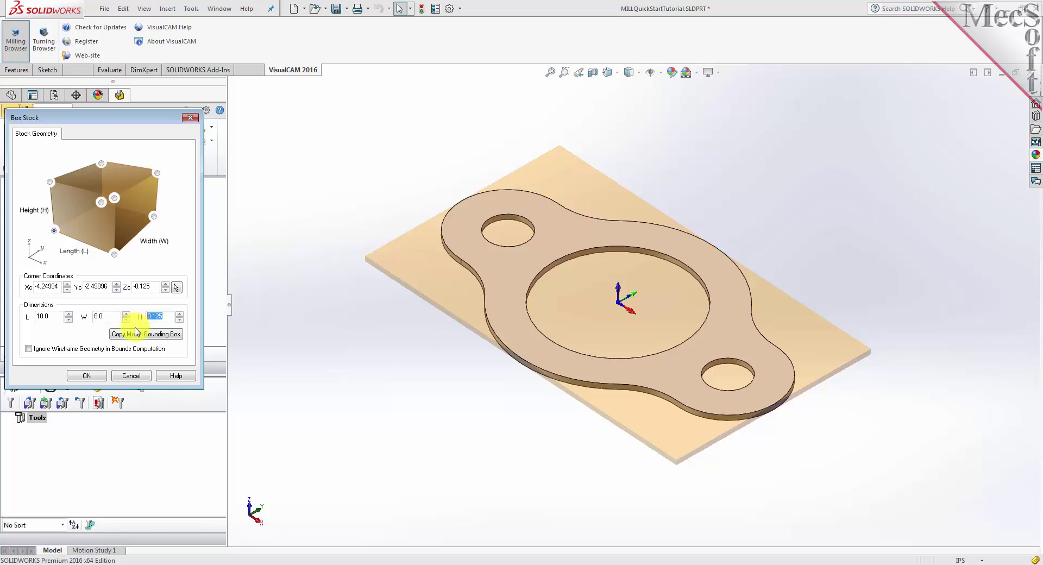
pyautogui.click(55, 231)
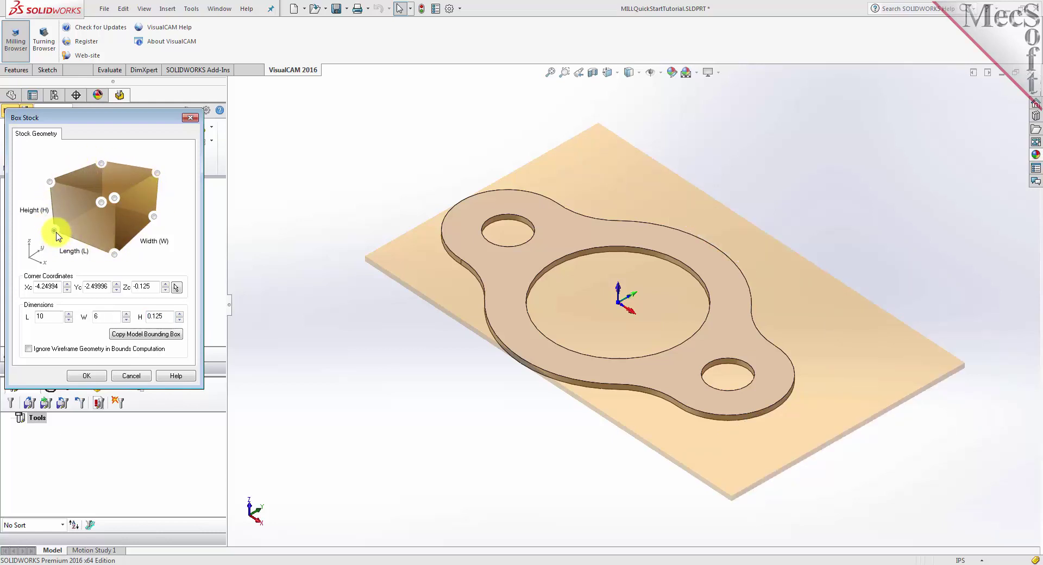
pyautogui.click(86, 376)
pyautogui.click(30, 216)
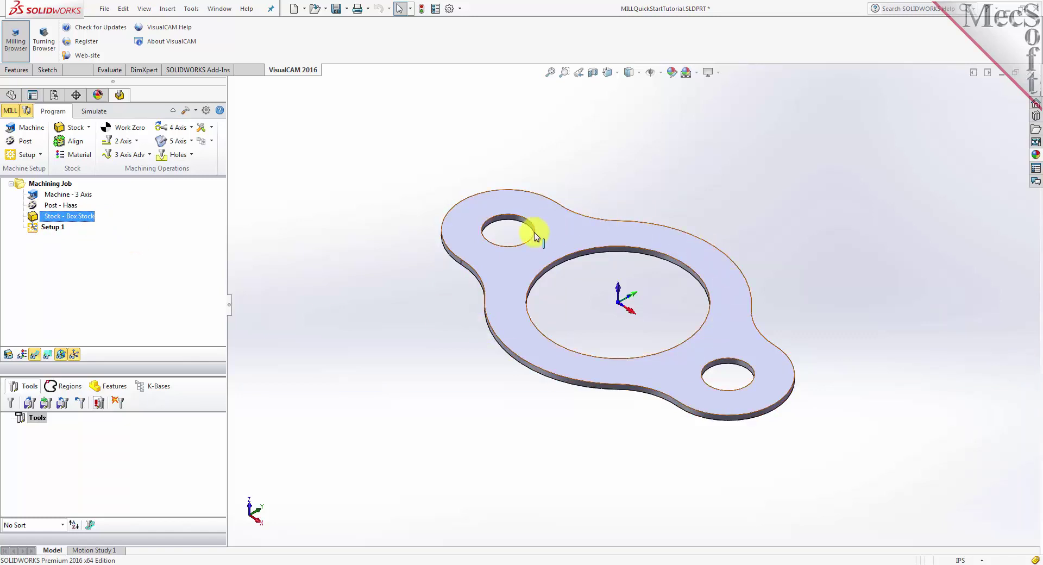
# Step: Turn on the display of the box stock around the gasket model
pyautogui.click(9, 357)
pyautogui.click(8, 358)
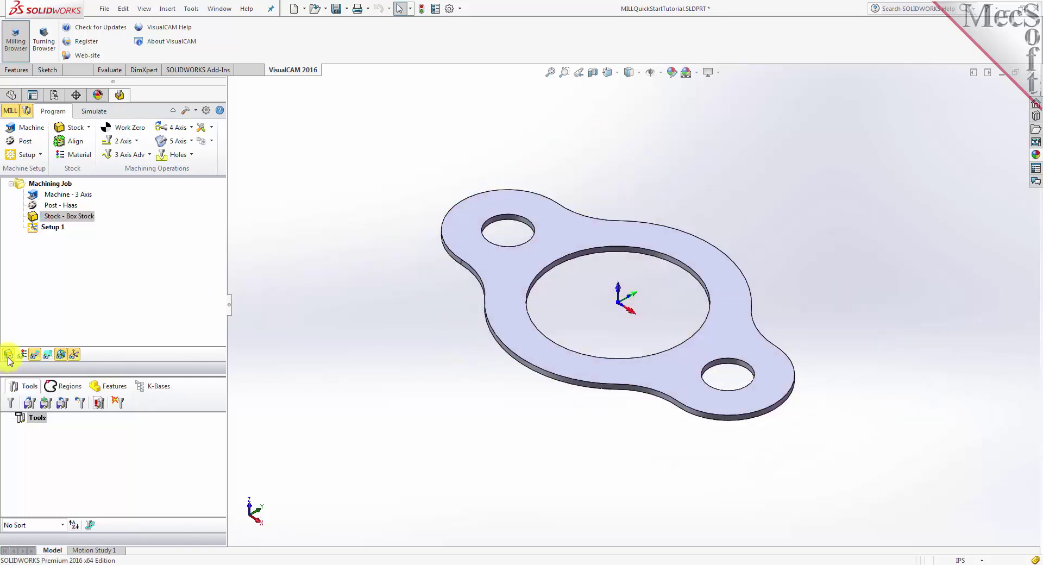
pyautogui.click(9, 357)
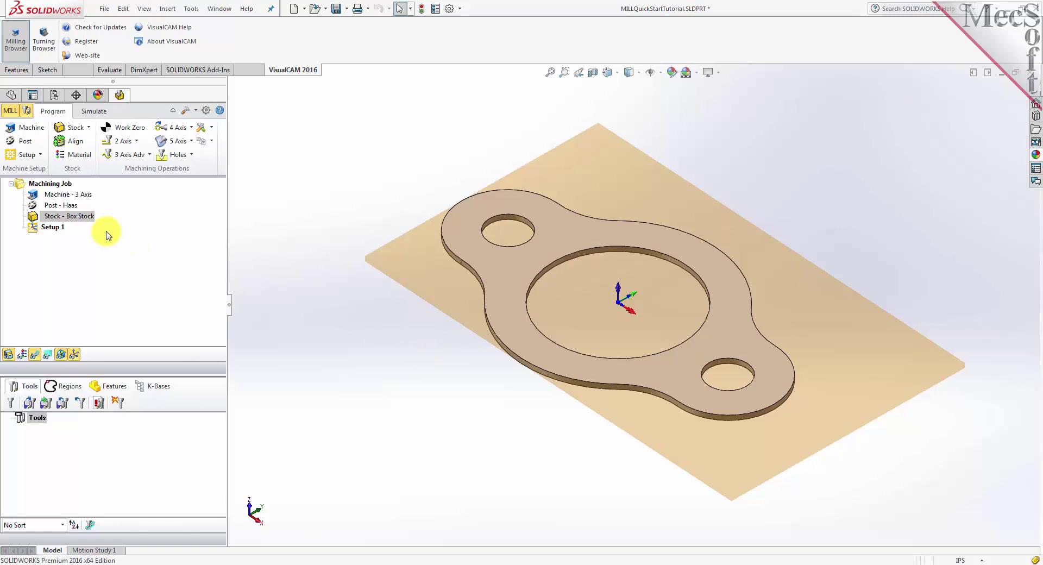
# Step: Align the stock about the part with Z alignment Top and XY alignment Center
pyautogui.click(80, 142)
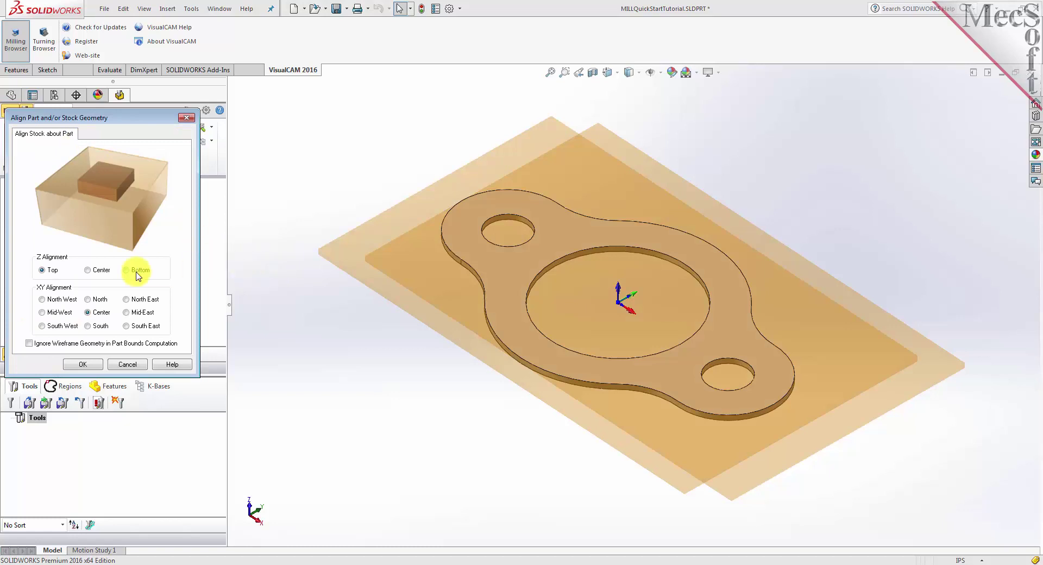
pyautogui.click(42, 270)
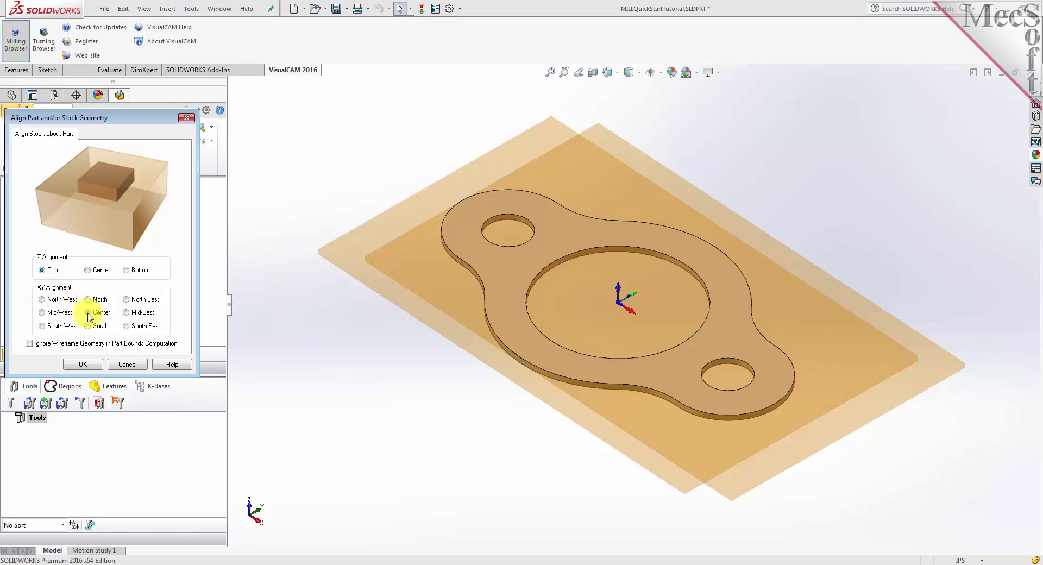
pyautogui.click(83, 365)
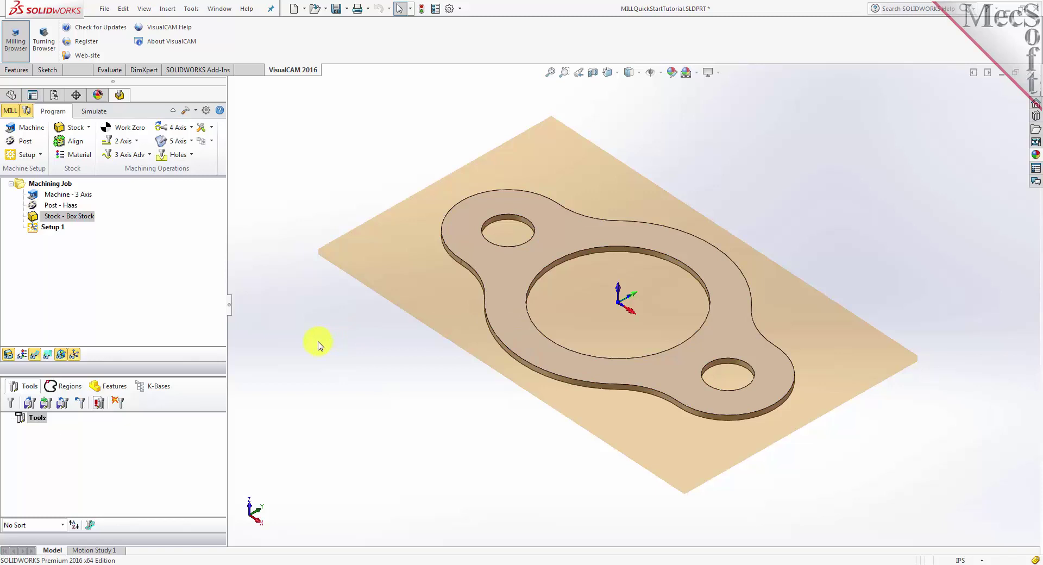
# Step: Choose WOOD from the FeedsSpeedsDataINCH.xml material file as the stock material
pyautogui.click(90, 158)
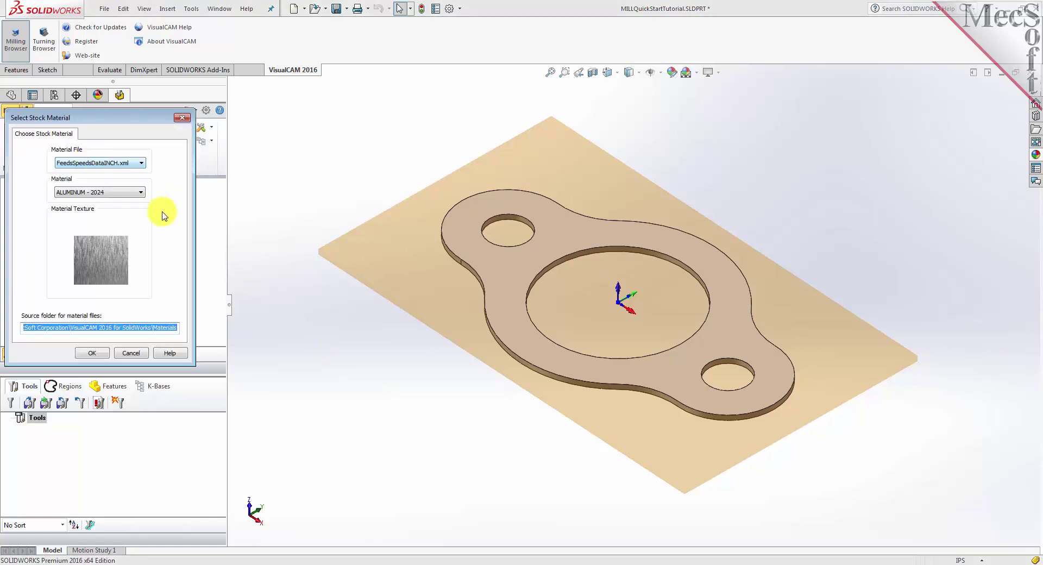
pyautogui.click(141, 192)
pyautogui.moveTo(143, 220); pyautogui.dragTo(146, 300)
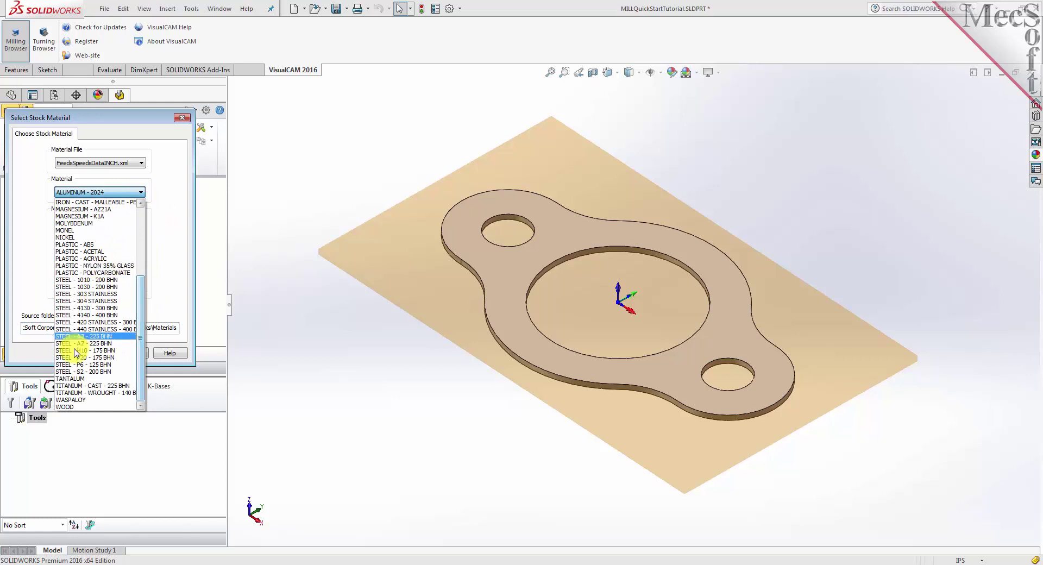
pyautogui.click(76, 406)
pyautogui.click(92, 352)
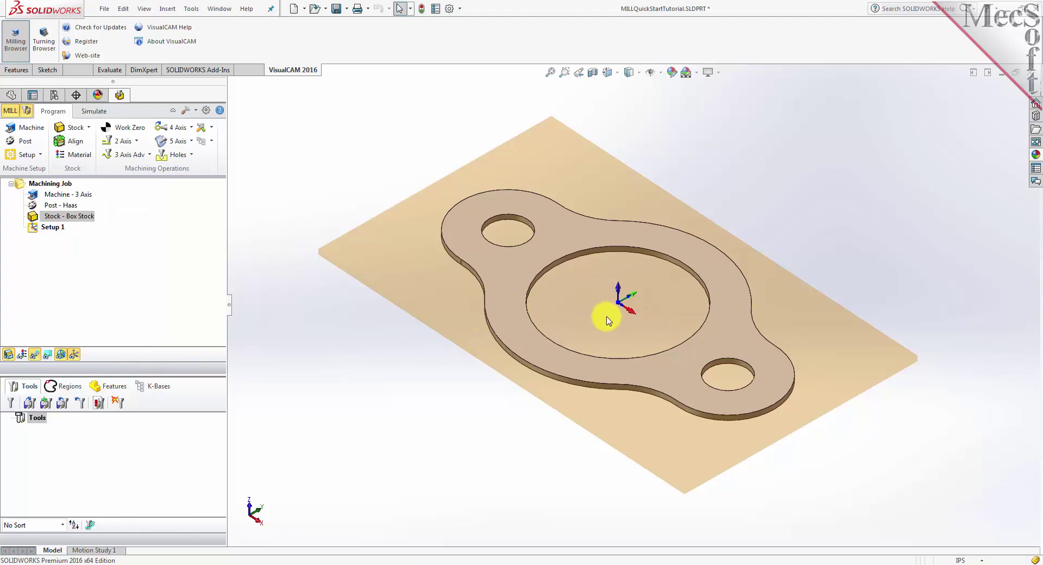
# Step: Turn on the material texture display for the stock
pyautogui.click(23, 355)
pyautogui.click(22, 355)
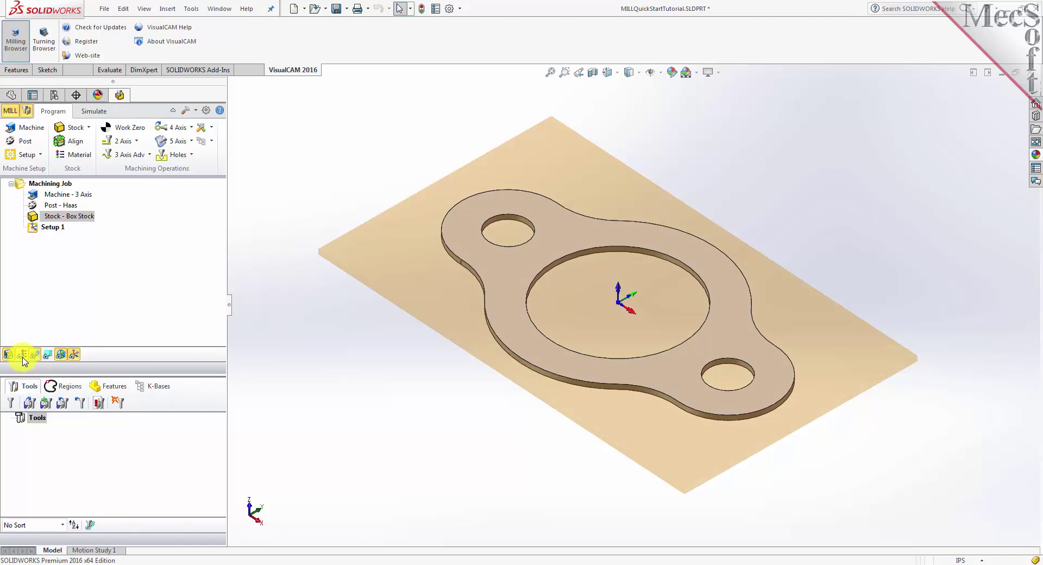
pyautogui.click(22, 355)
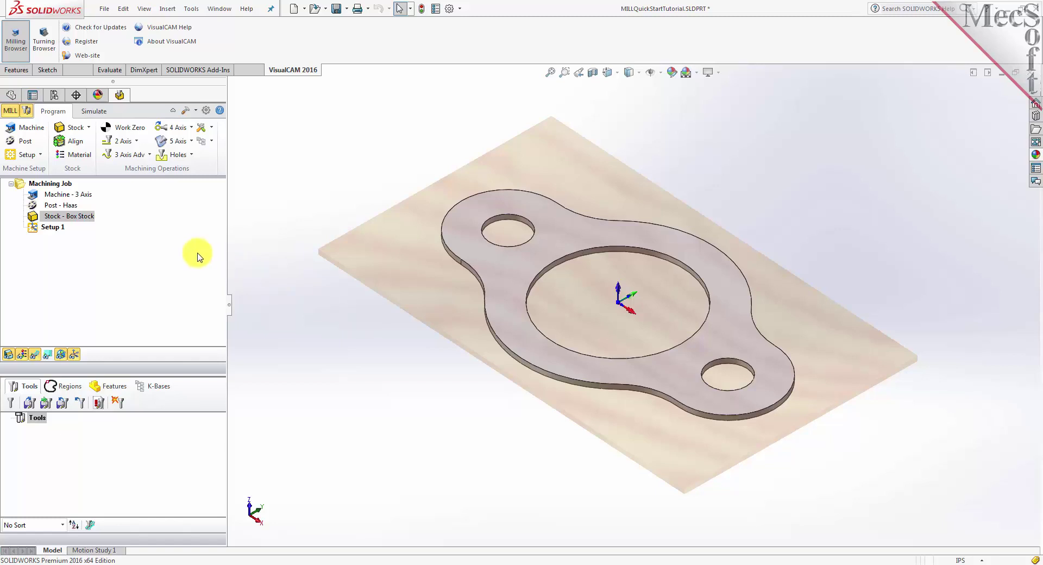
# Step: Set the work zero to the stock box at the Highest Z face and South West position, and generate it
pyautogui.click(135, 127)
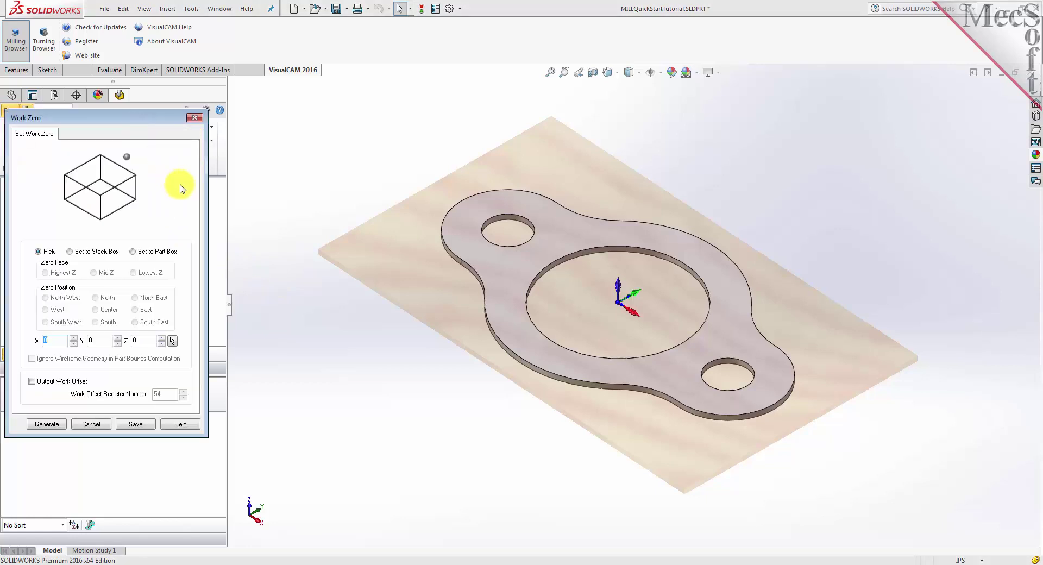
pyautogui.click(70, 253)
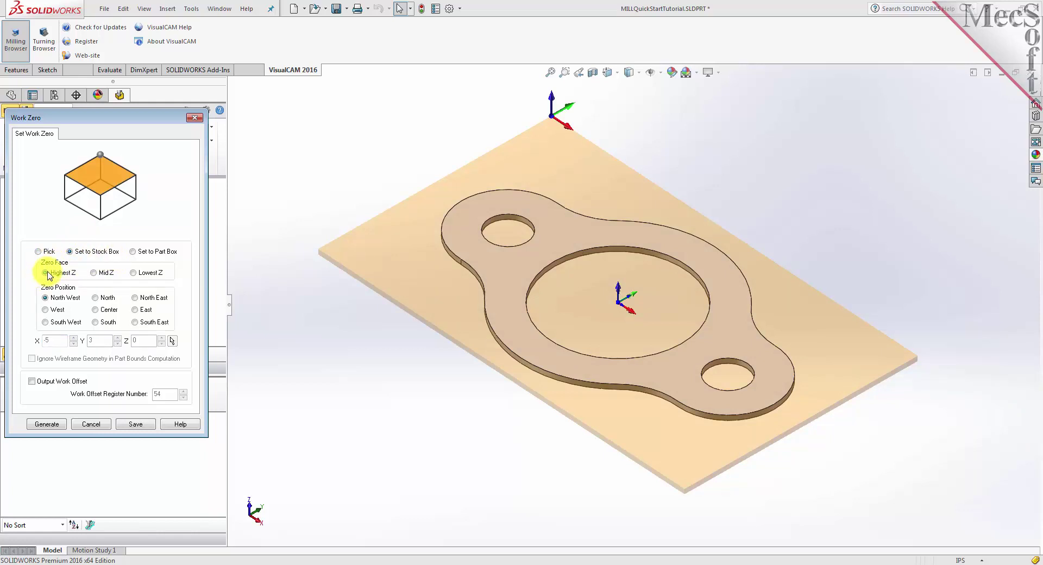
pyautogui.click(45, 323)
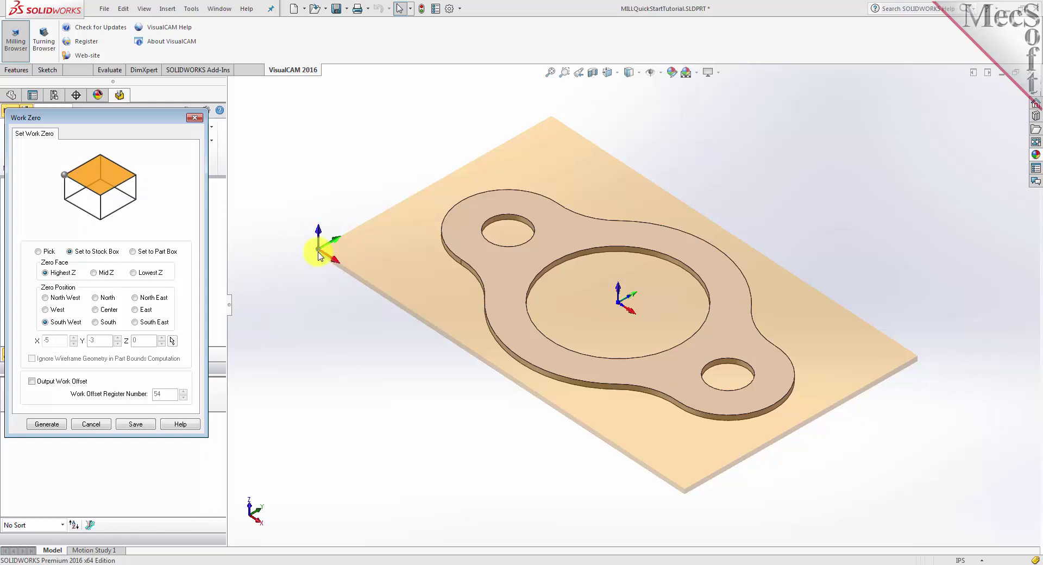
pyautogui.click(51, 425)
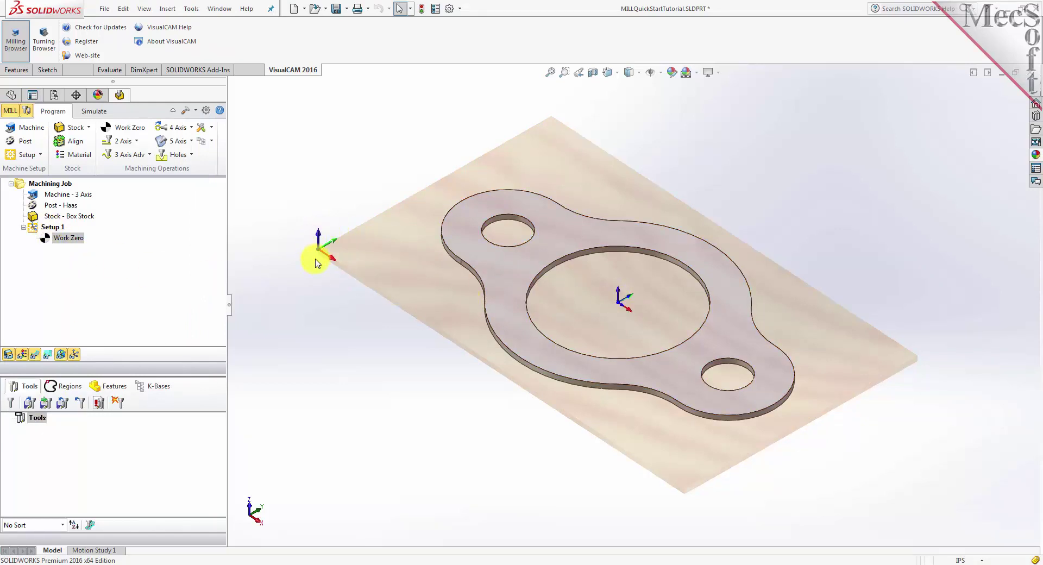
pyautogui.click(64, 239)
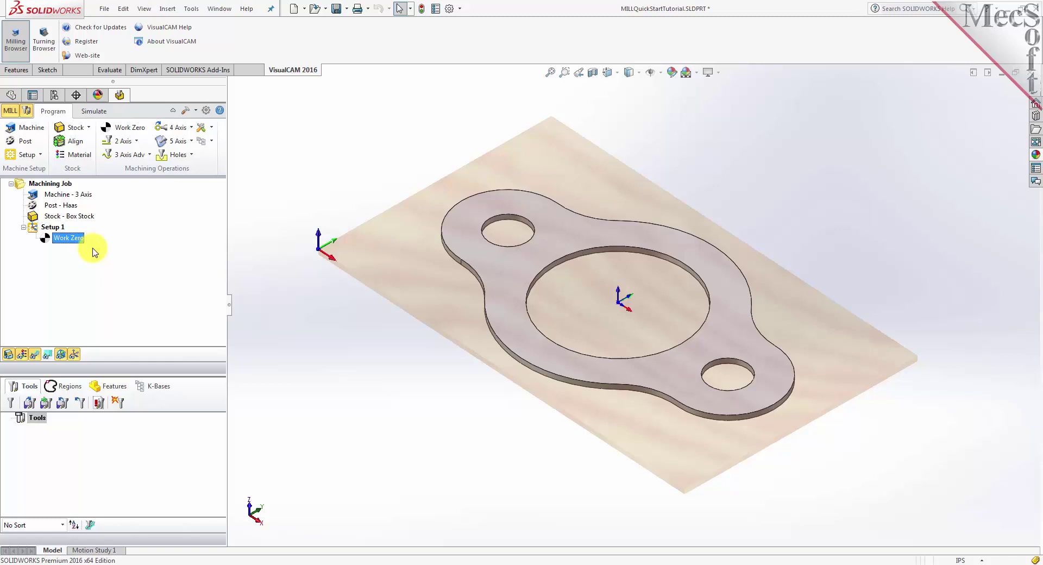
# Step: Define a flat end mill named FlatMill-0.5 with a 0.5 in tool diameter and HSS as the tool material
pyautogui.click(12, 408)
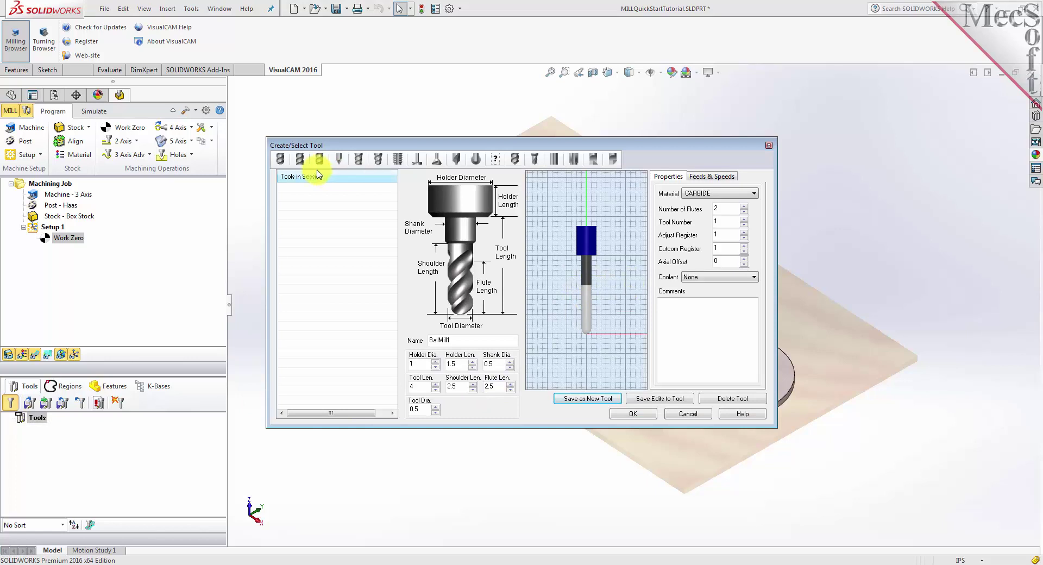
pyautogui.click(301, 163)
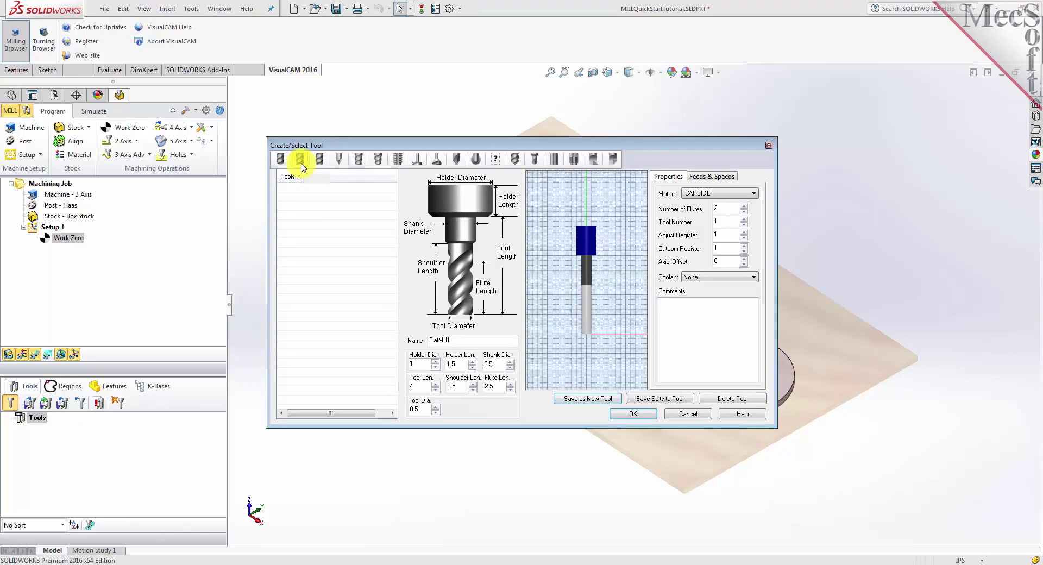
pyautogui.click(457, 339)
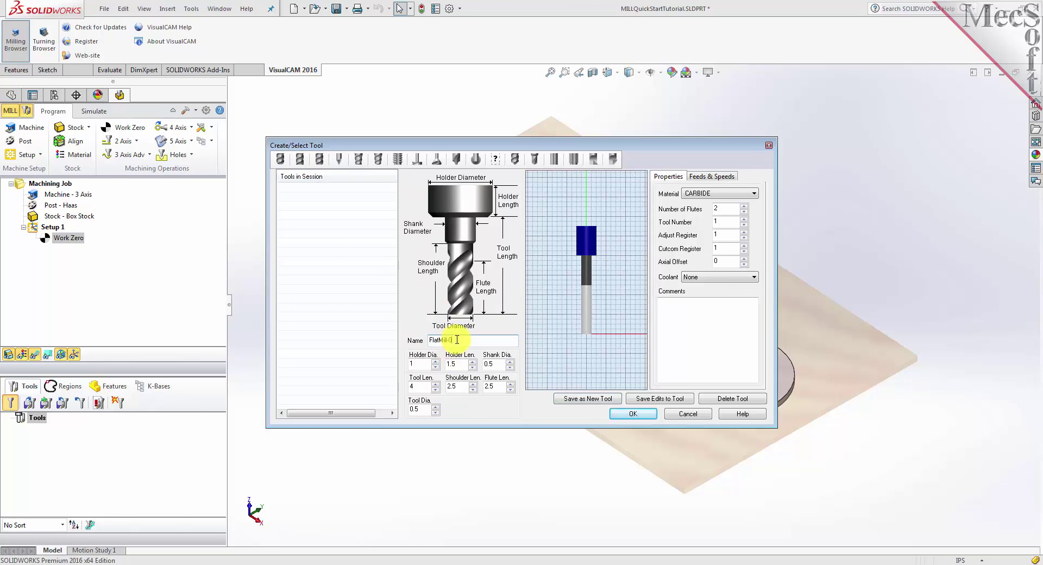
pyautogui.click(423, 409)
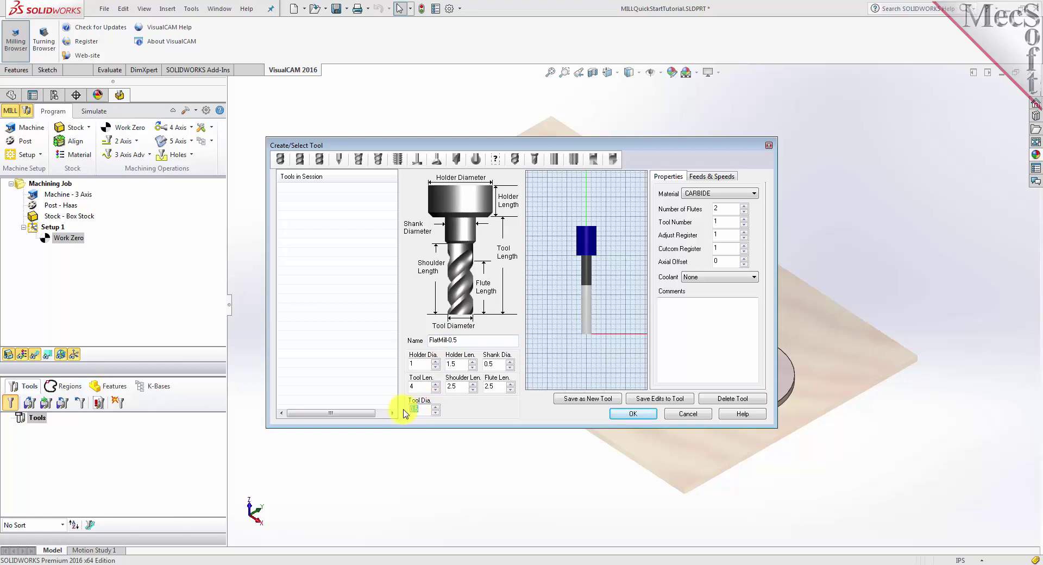
pyautogui.doubleClick(415, 411)
pyautogui.click(707, 194)
pyautogui.click(698, 207)
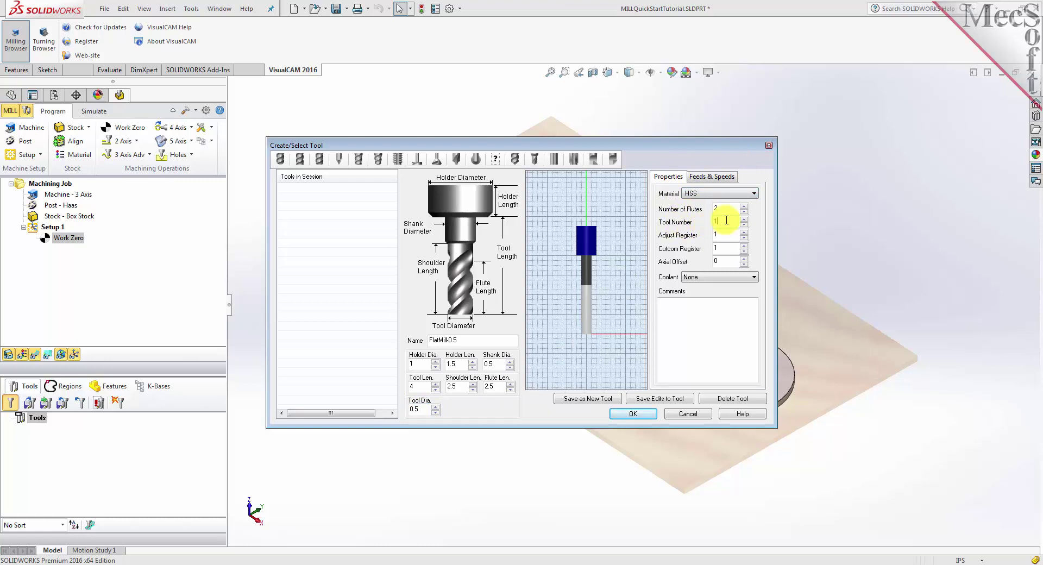
# Step: Load the end mill's feeds and speeds from the table for WOOD stock and HSS tool material
pyautogui.click(725, 180)
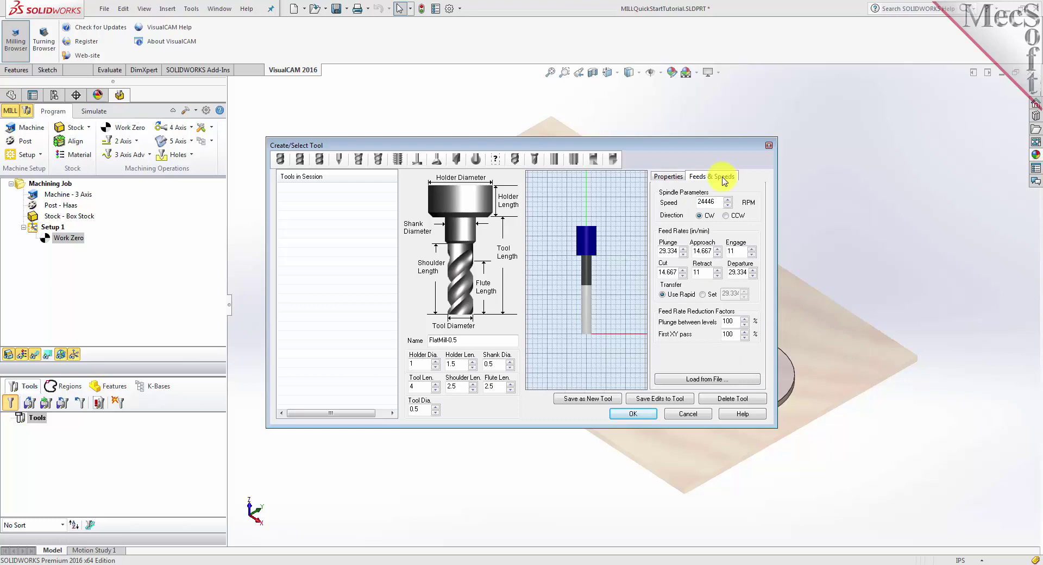
pyautogui.click(720, 379)
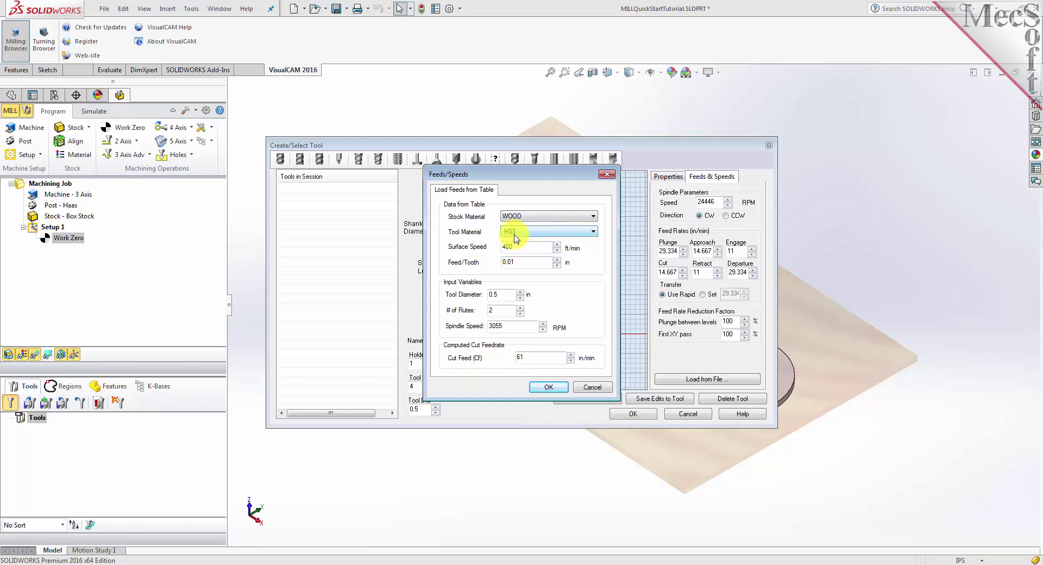
pyautogui.click(549, 388)
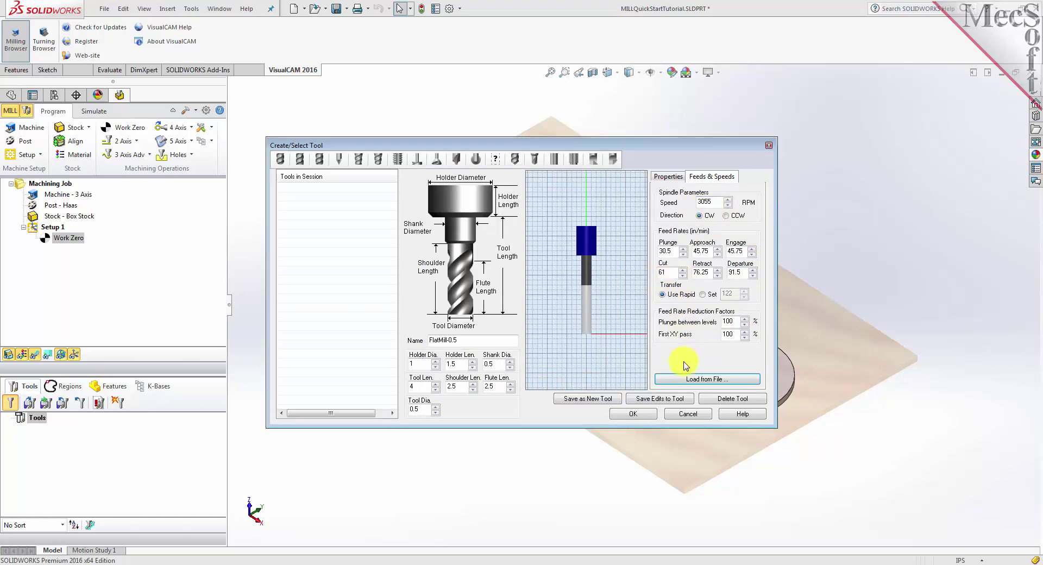
# Step: Save FlatMill-0.5 as a new tool in the session and finish the tool definition
pyautogui.click(601, 401)
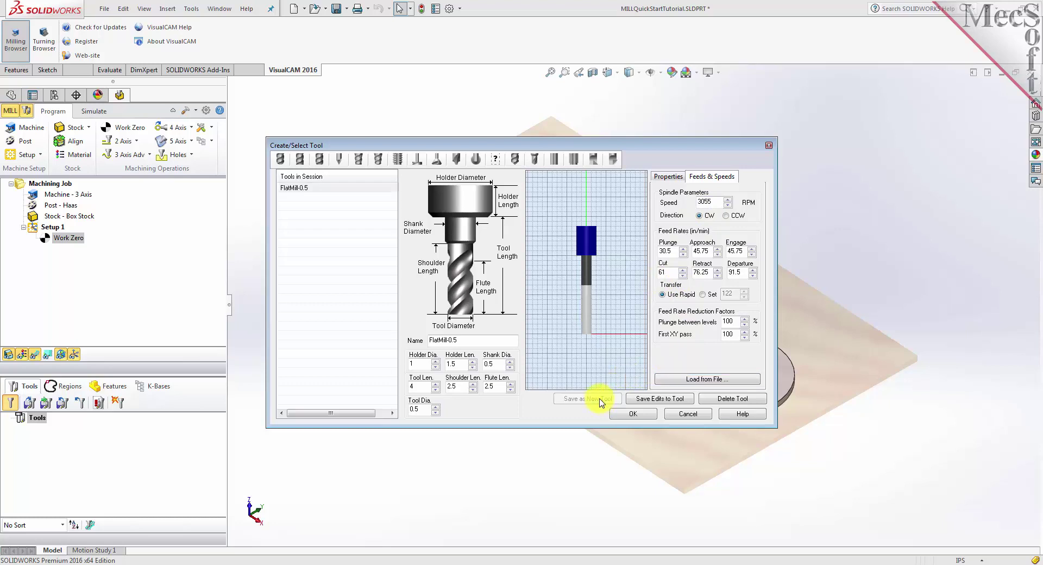
pyautogui.click(297, 189)
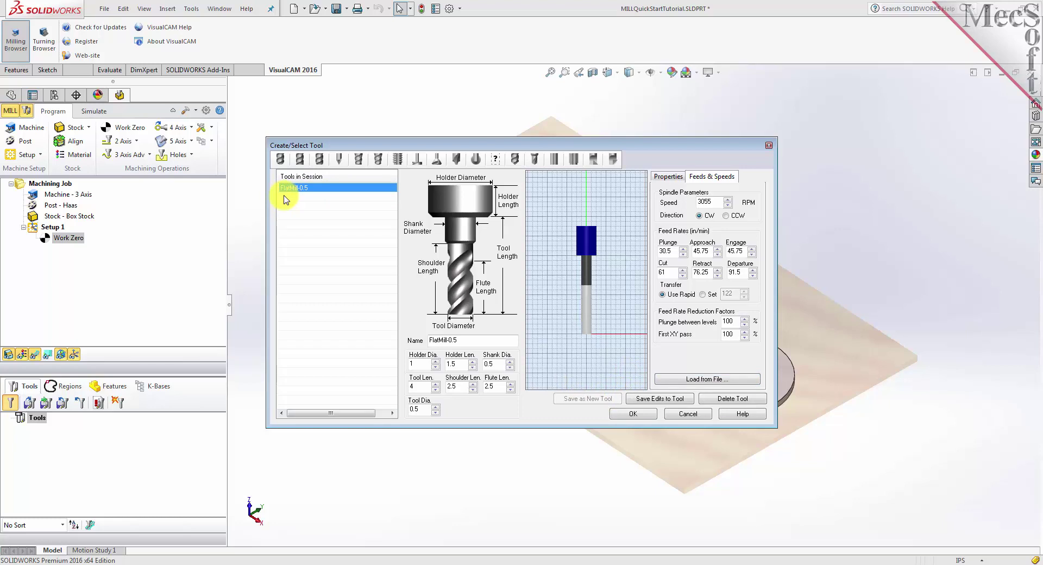
pyautogui.click(641, 414)
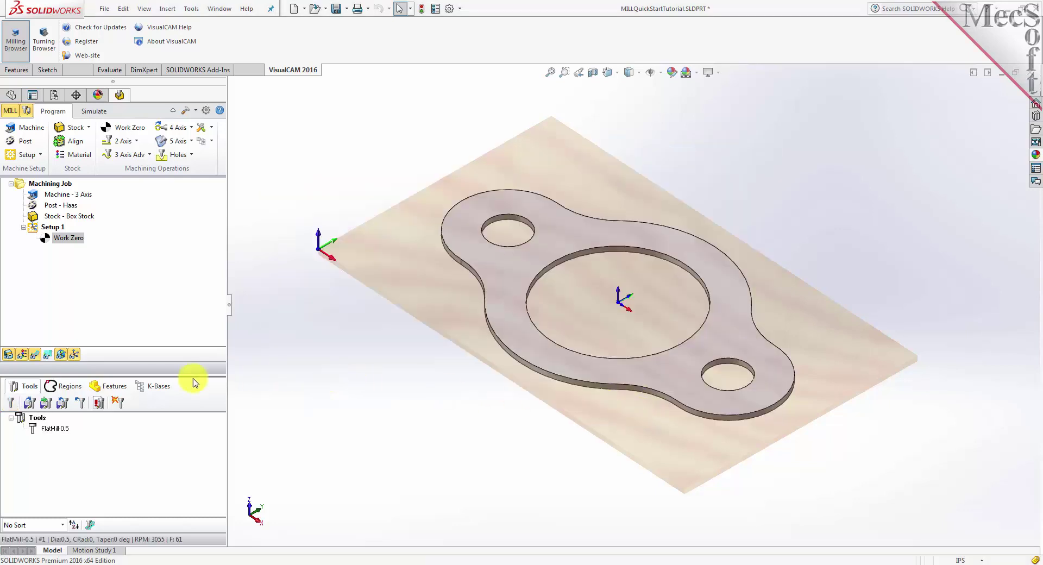
pyautogui.click(24, 431)
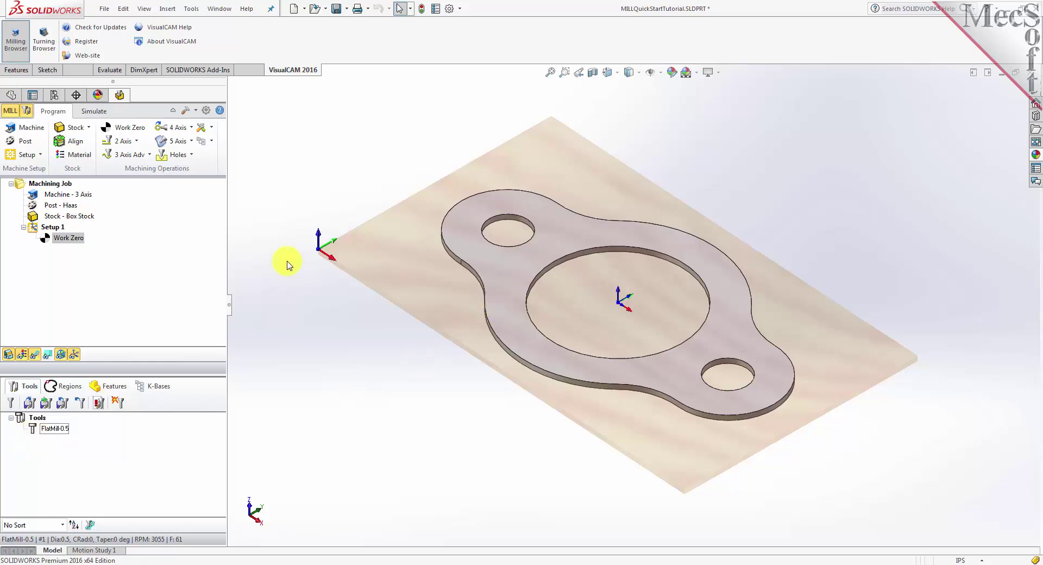
# Step: Create a 2 1/2 Axis Profiling operation with the top edges of the two small holes and the large central hole as machining regions
pyautogui.click(137, 144)
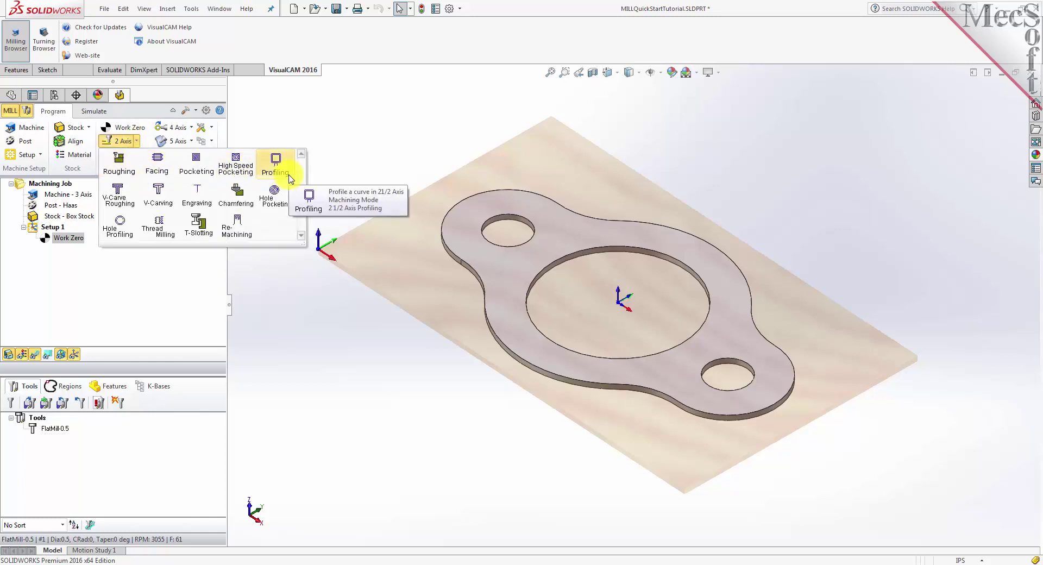
pyautogui.click(275, 166)
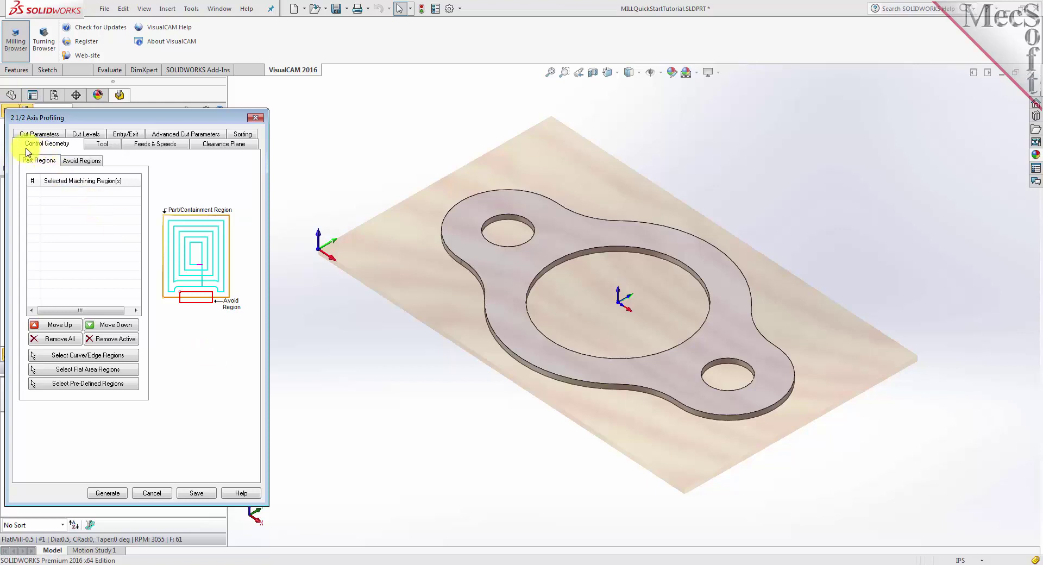
pyautogui.click(88, 356)
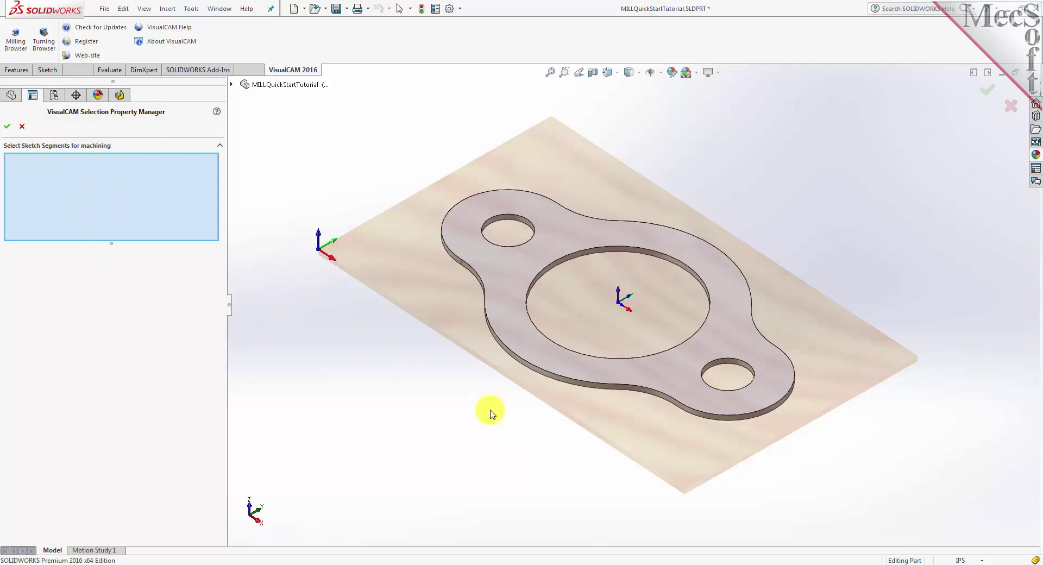
pyautogui.click(504, 217)
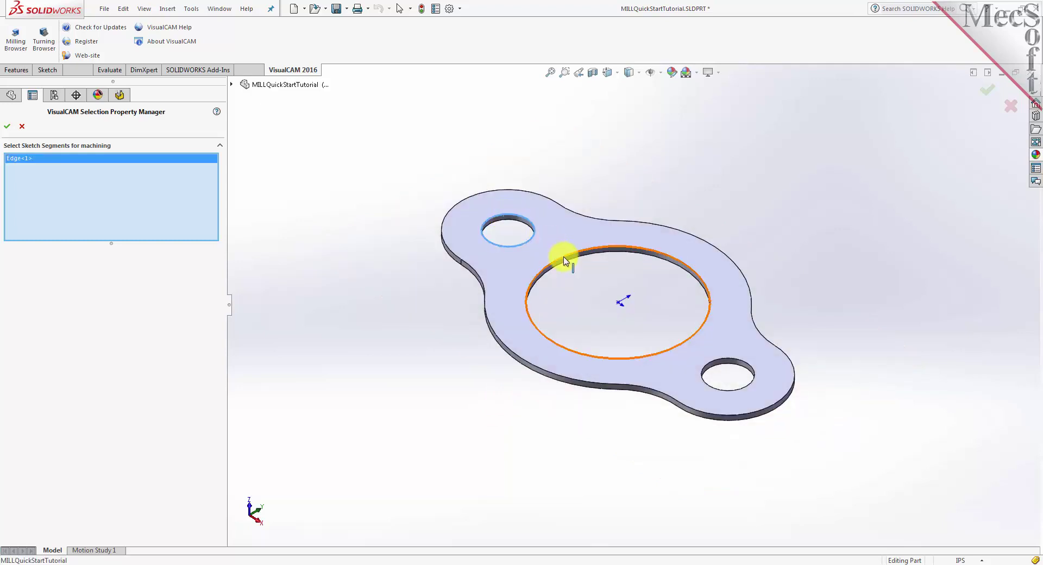
pyautogui.click(565, 261)
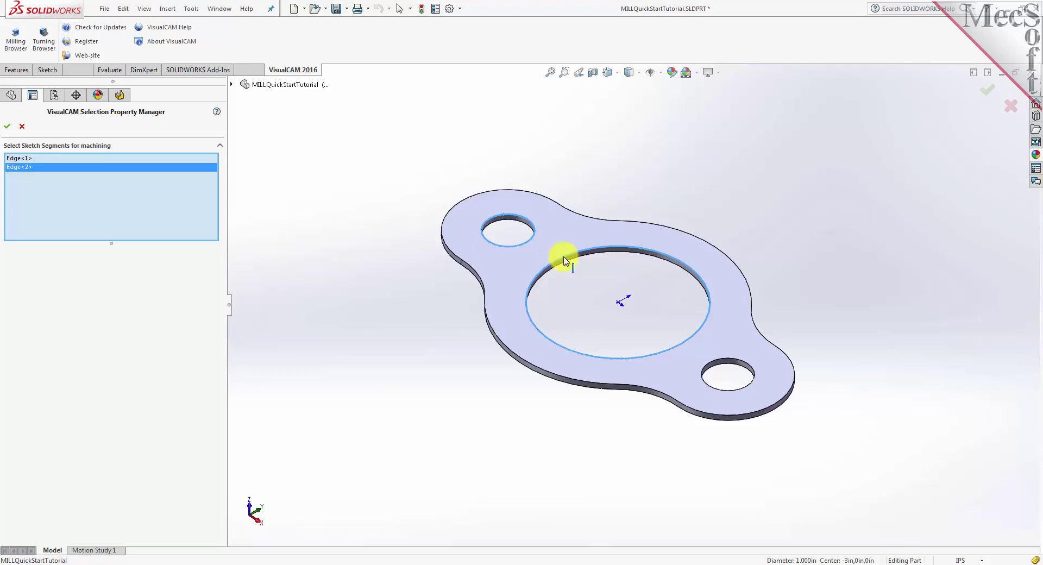
pyautogui.click(713, 365)
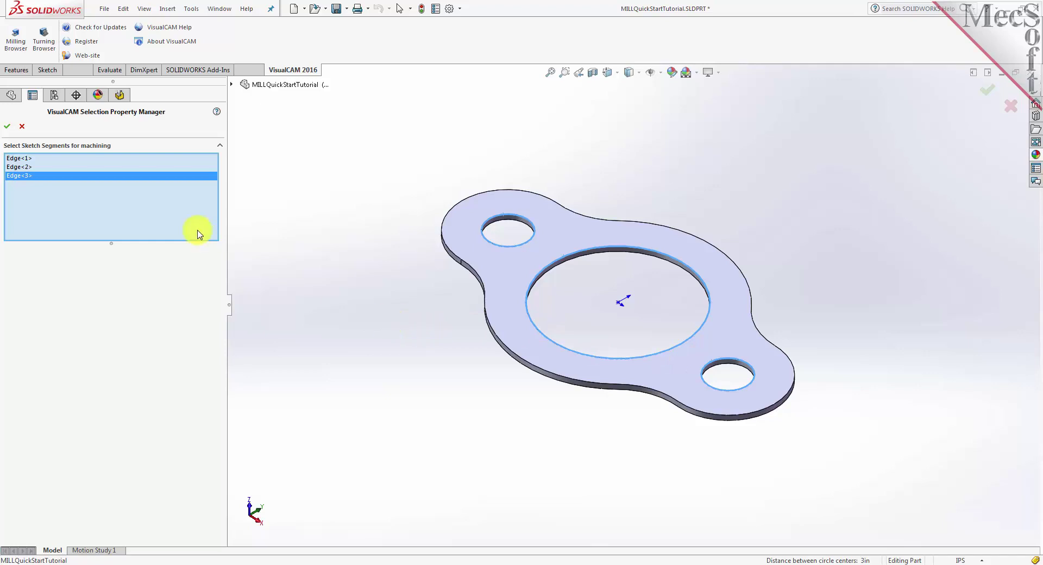
pyautogui.click(8, 126)
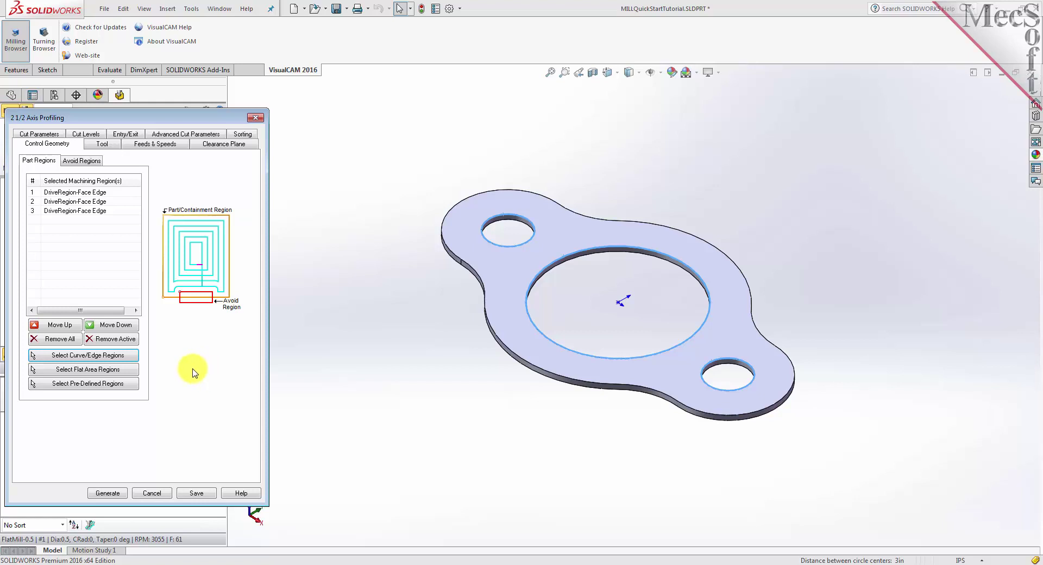
pyautogui.click(87, 193)
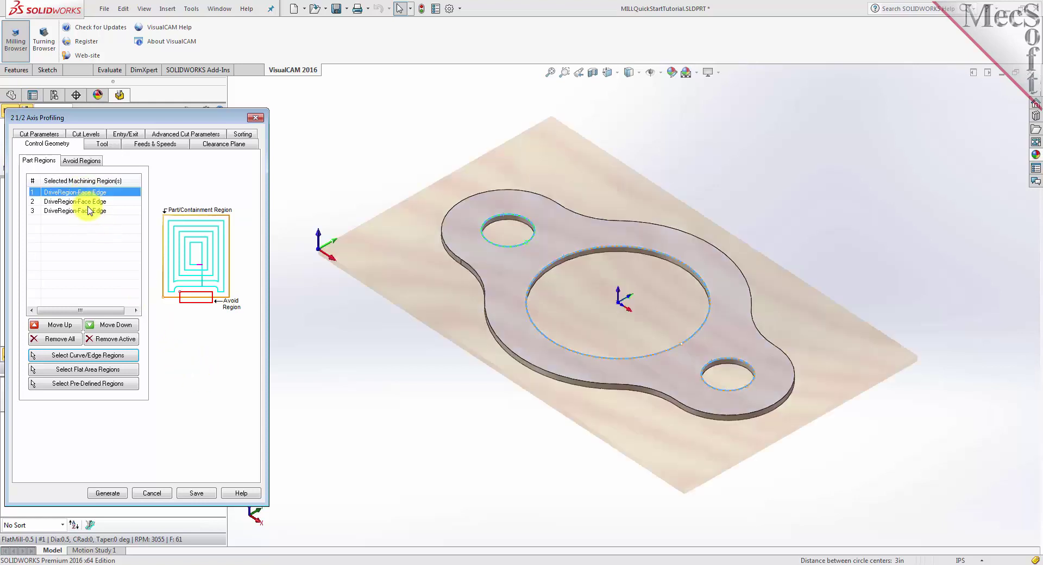
pyautogui.click(87, 202)
pyautogui.click(88, 212)
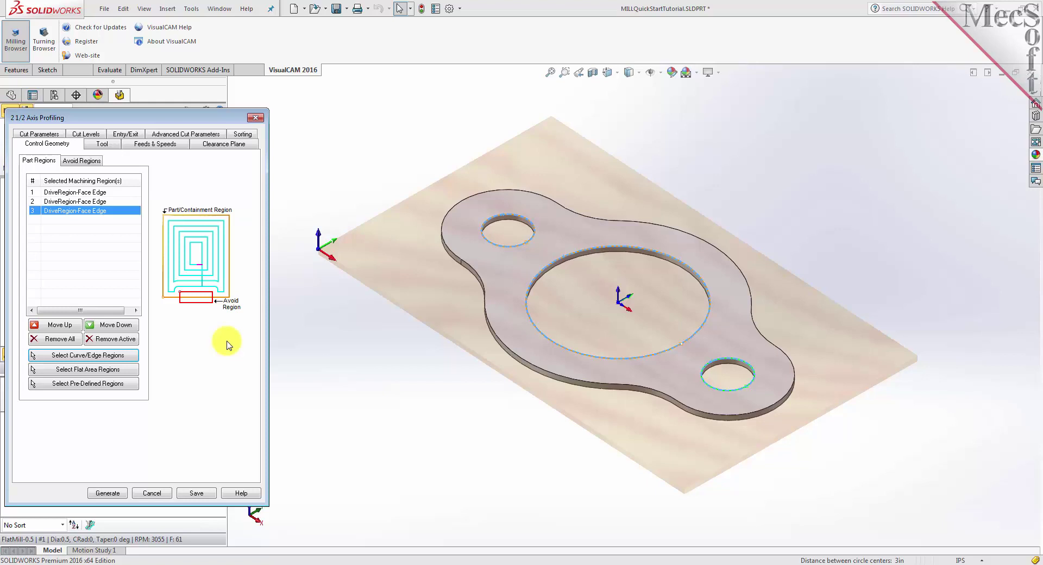
# Step: Select FlatMill-0.5 for the profiling operation and review its feeds, speeds and clearance plane settings
pyautogui.click(103, 144)
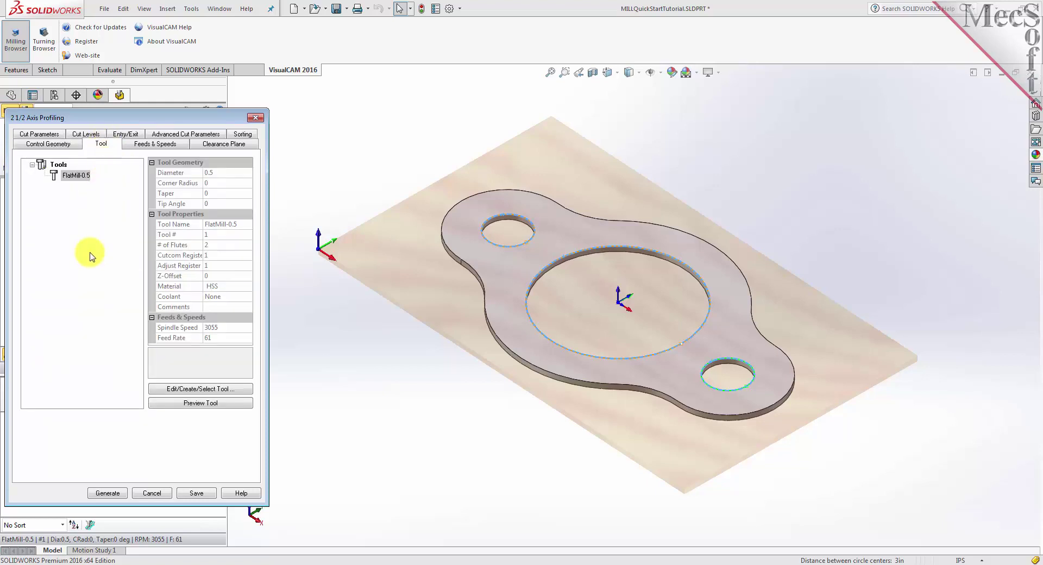
pyautogui.click(54, 177)
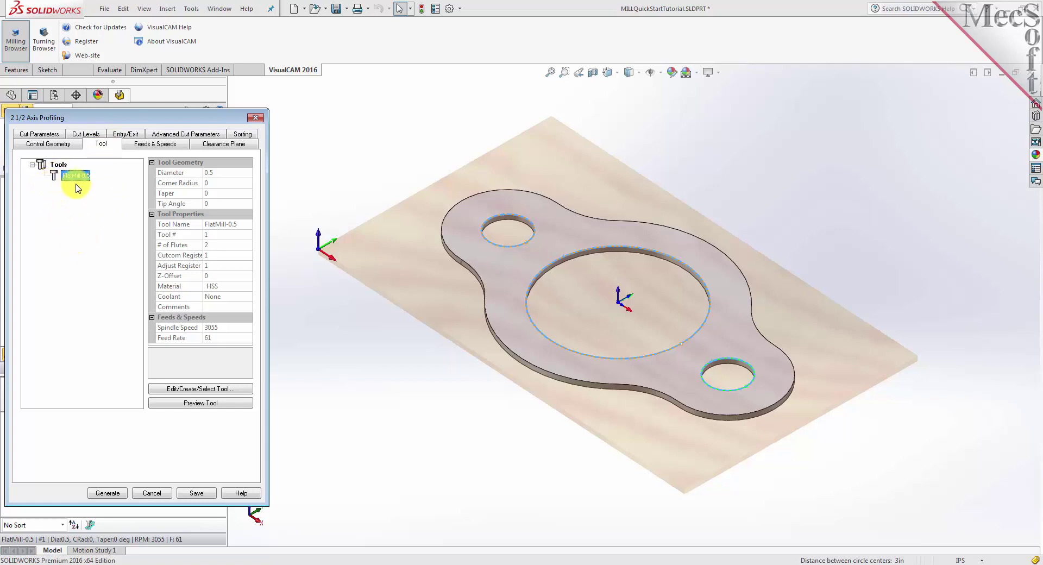
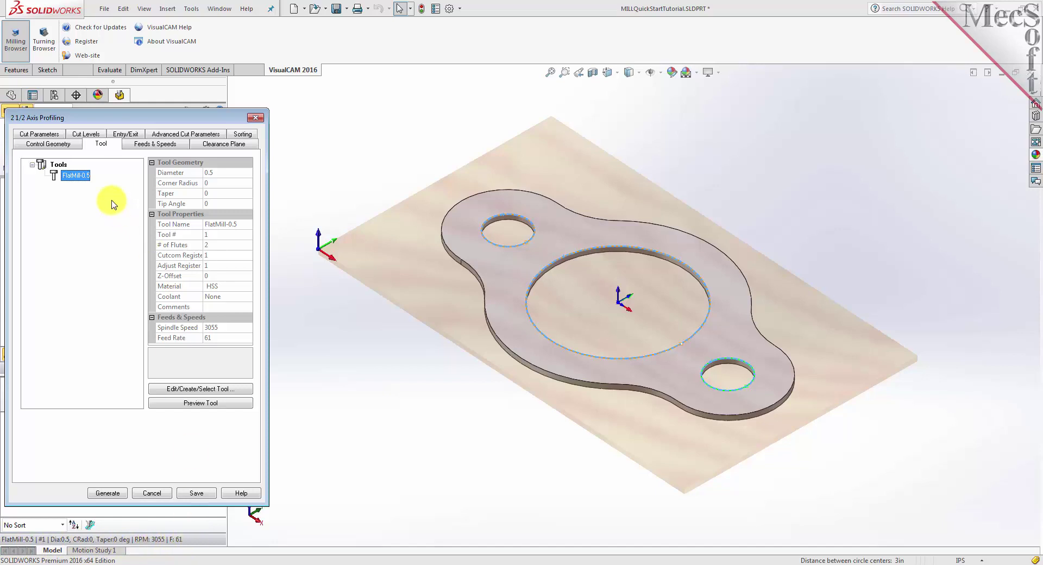
pyautogui.click(152, 145)
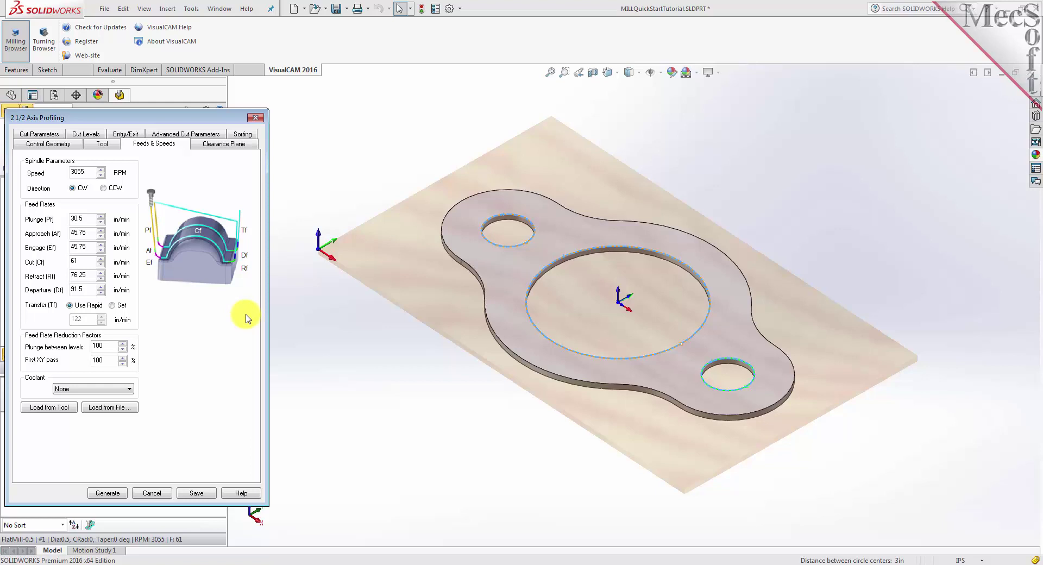
pyautogui.click(224, 143)
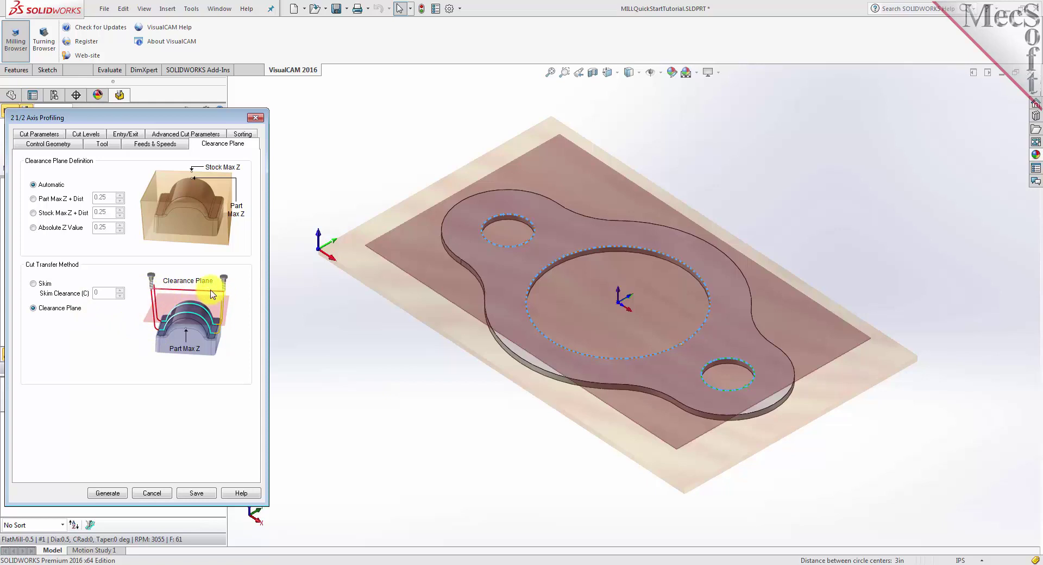
pyautogui.moveTo(502, 413)
pyautogui.mouseDown(button='middle')
pyautogui.moveTo(503, 366)
pyautogui.moveTo(555, 302)
pyautogui.moveTo(521, 344)
pyautogui.moveTo(505, 400)
pyautogui.mouseUp(button='middle')
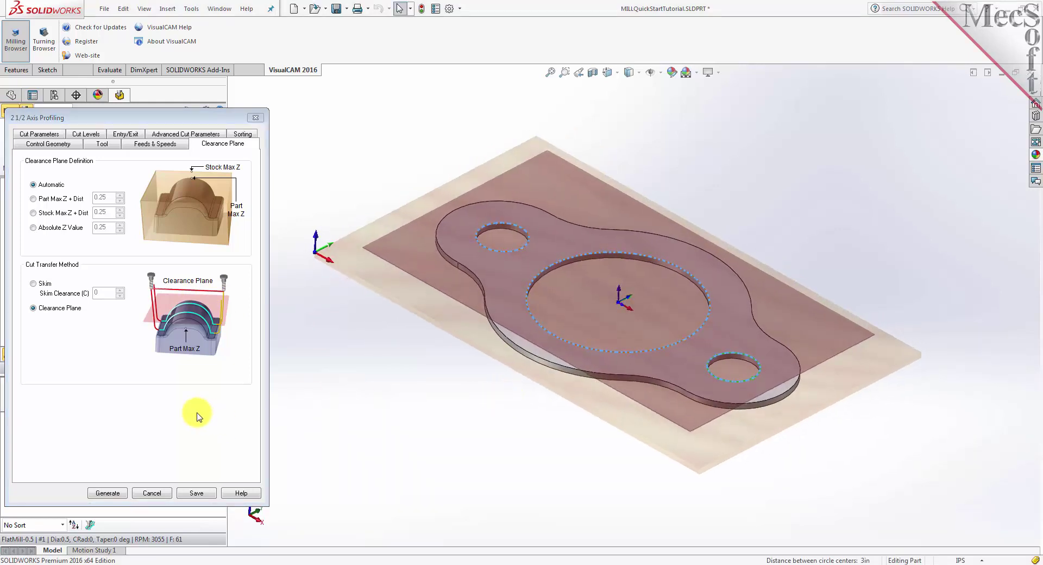
# Step: Enable Use Outside/Inside for Closed Curves in the profiling cut parameters, with the cut start side set to Inside
pyautogui.click(41, 134)
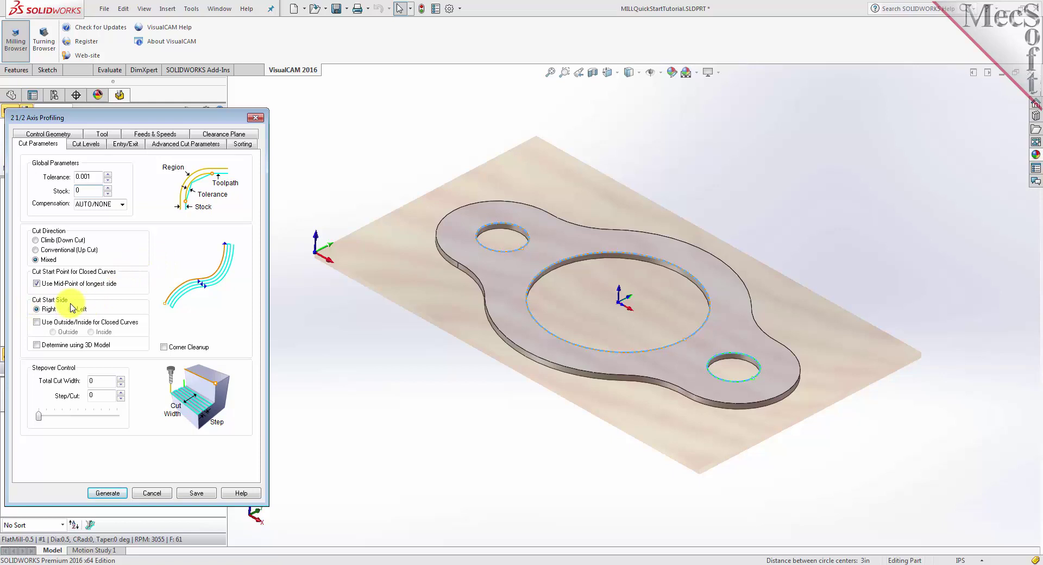
pyautogui.click(36, 322)
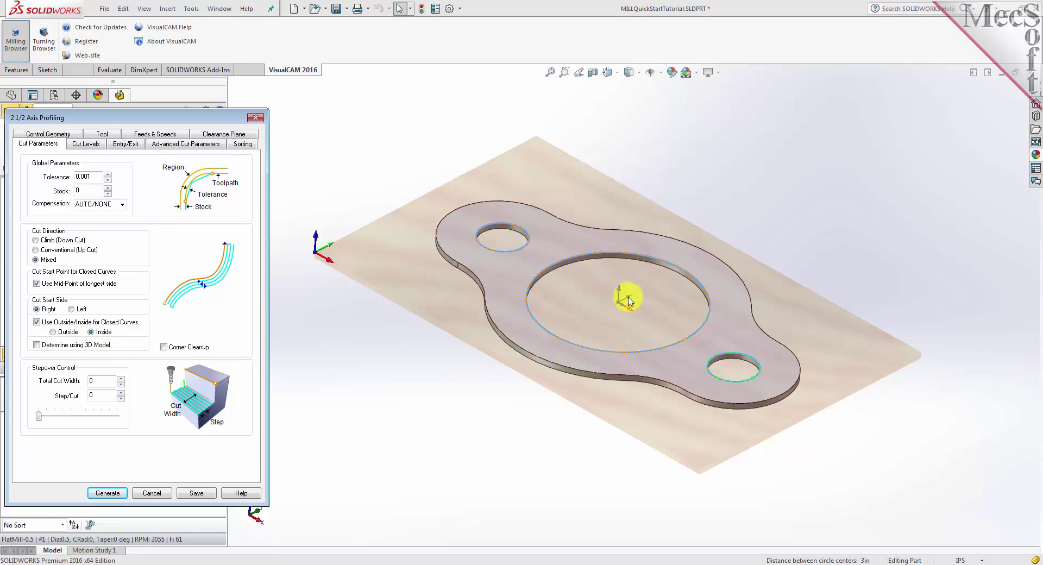
pyautogui.click(500, 224)
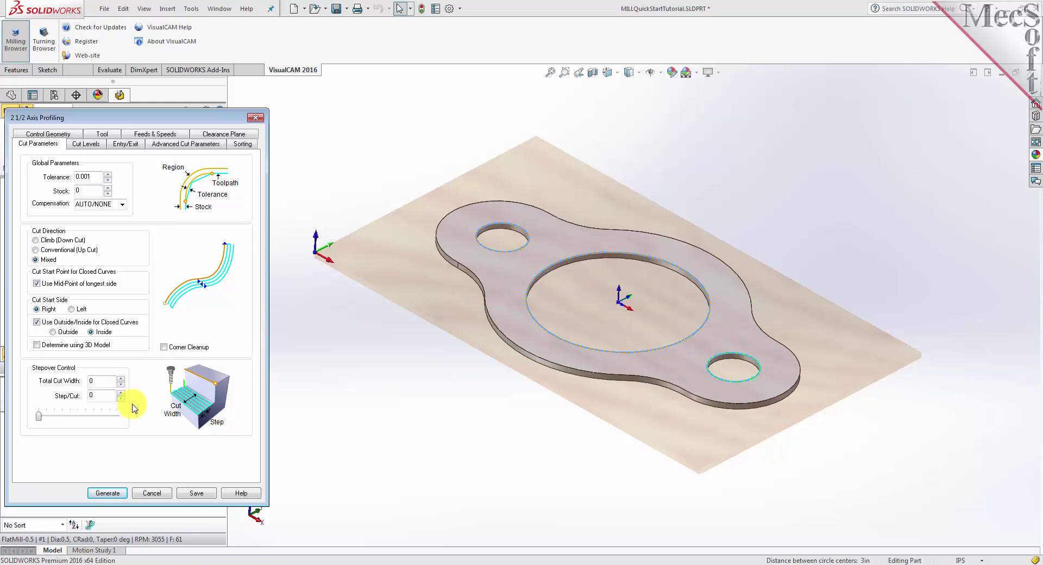
# Step: Set the profiling cut levels to a total cut depth, rough depth and rough depth per cut of 0.125, with cut geometry at top
pyautogui.click(88, 143)
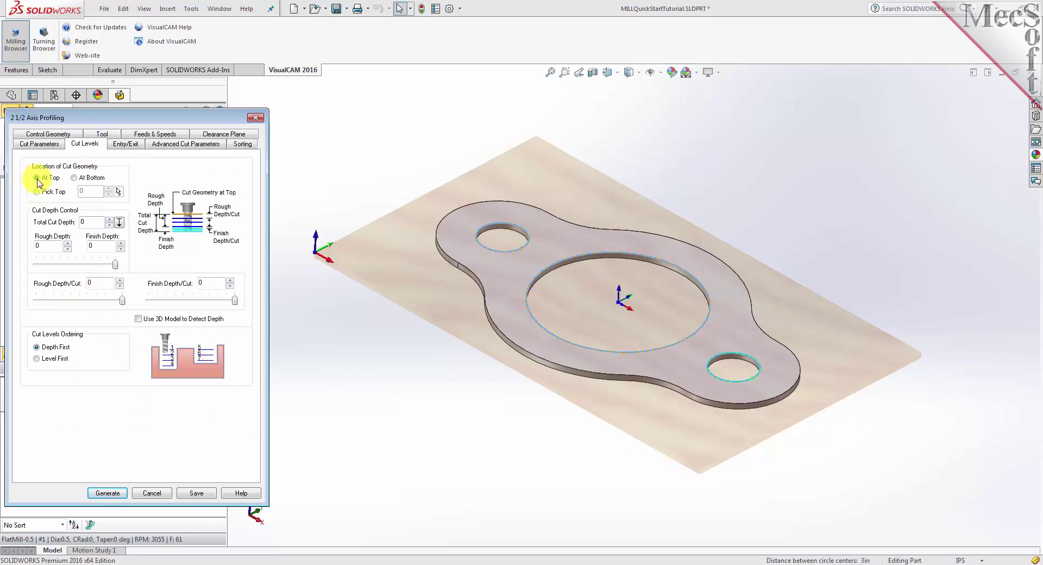
pyautogui.click(89, 222)
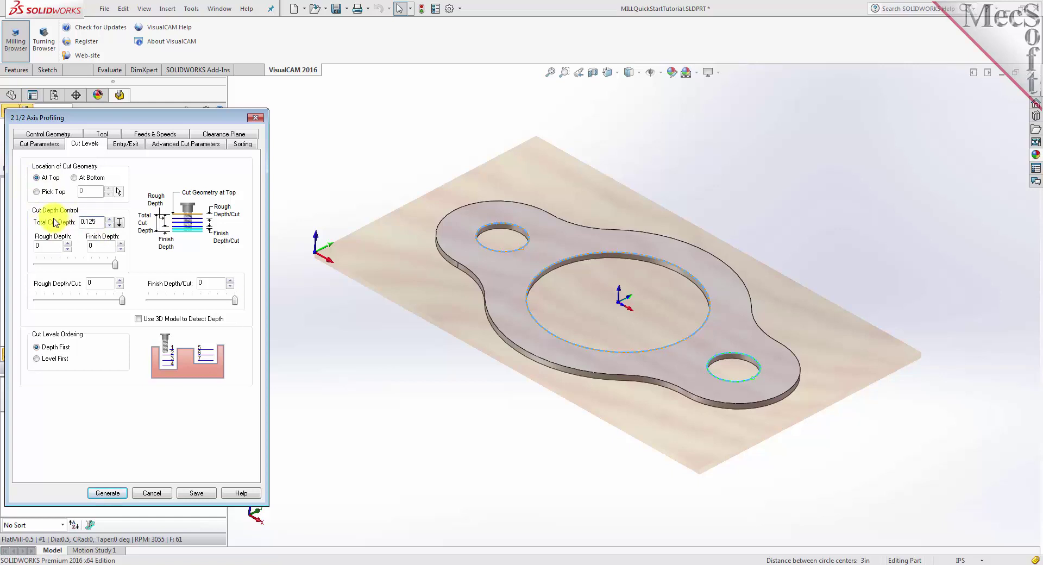
pyautogui.click(56, 247)
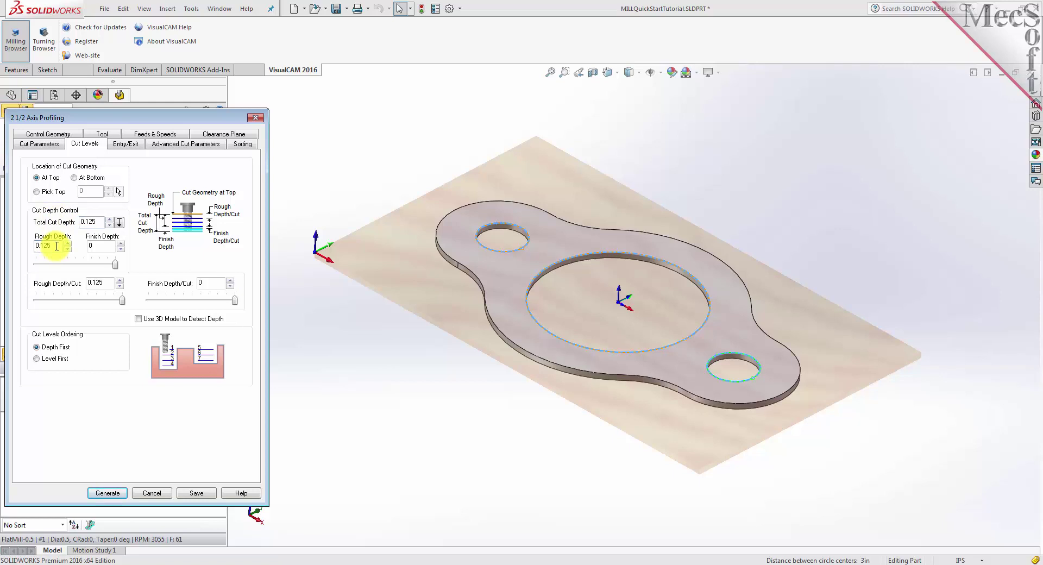
pyautogui.doubleClick(91, 283)
pyautogui.click(108, 283)
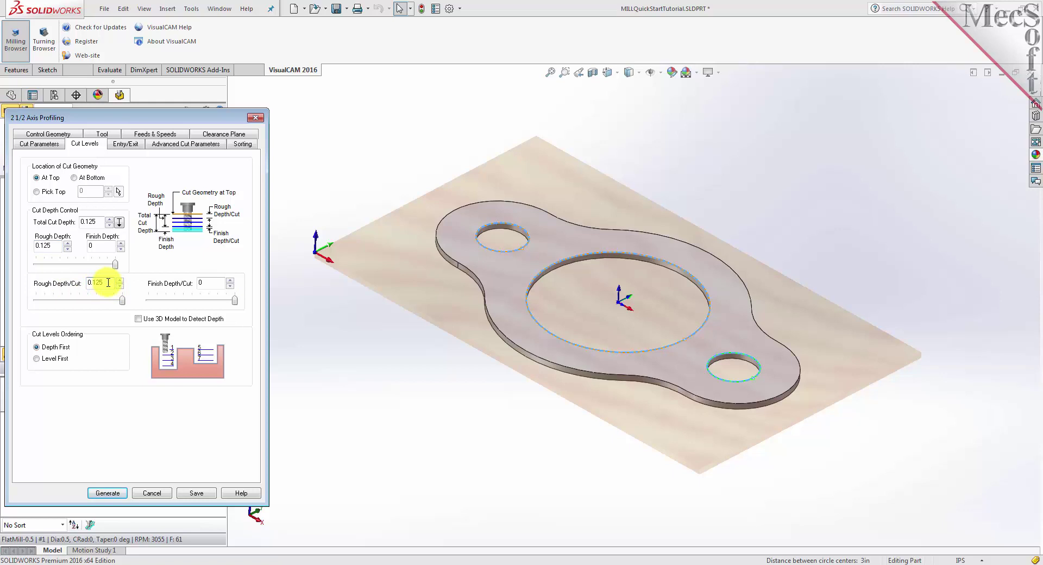
# Step: Set both the entry and exit motions to None and generate the hole profiling toolpath
pyautogui.click(126, 143)
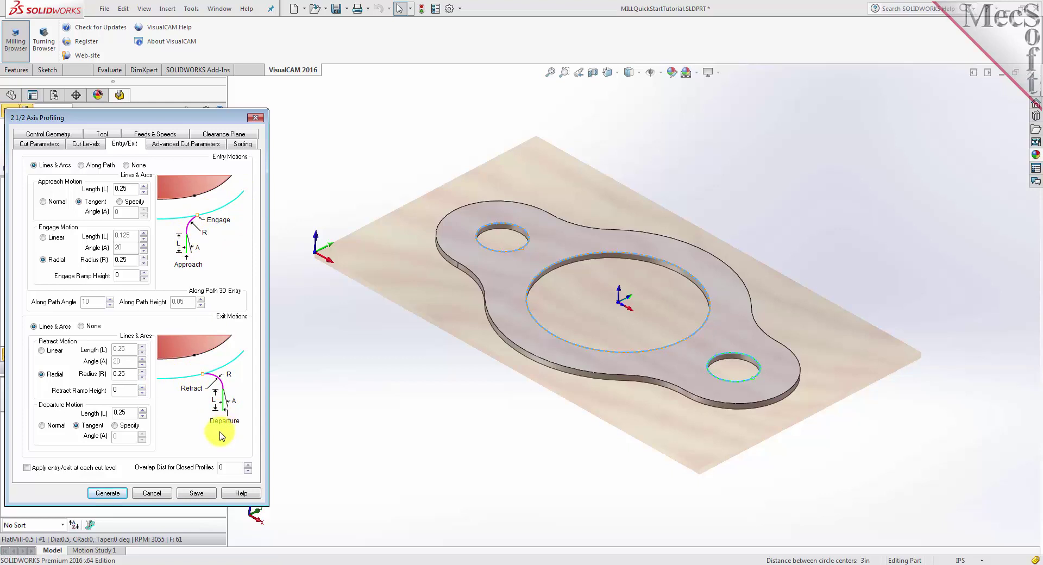
pyautogui.click(126, 165)
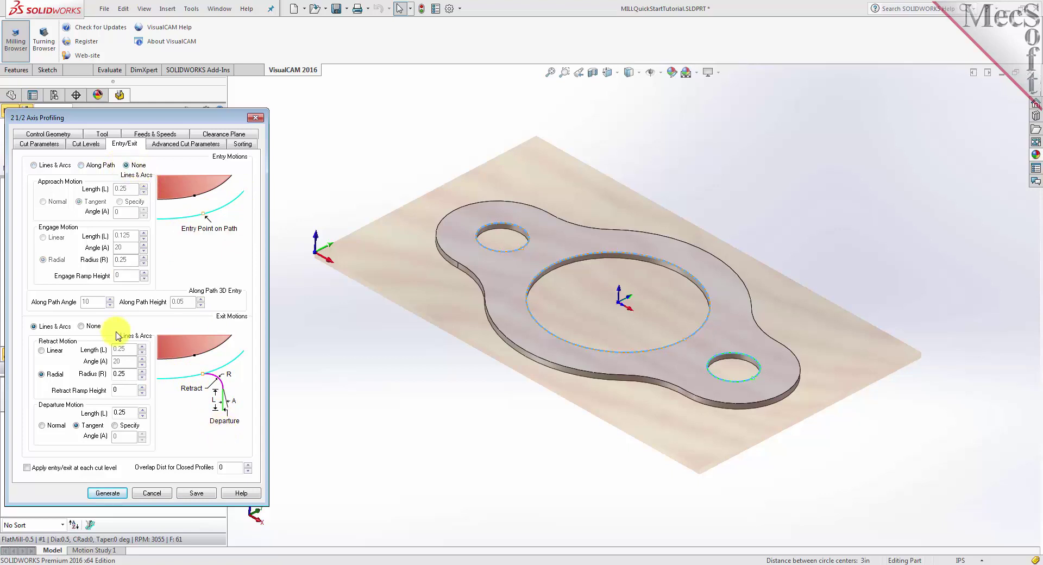
pyautogui.click(82, 326)
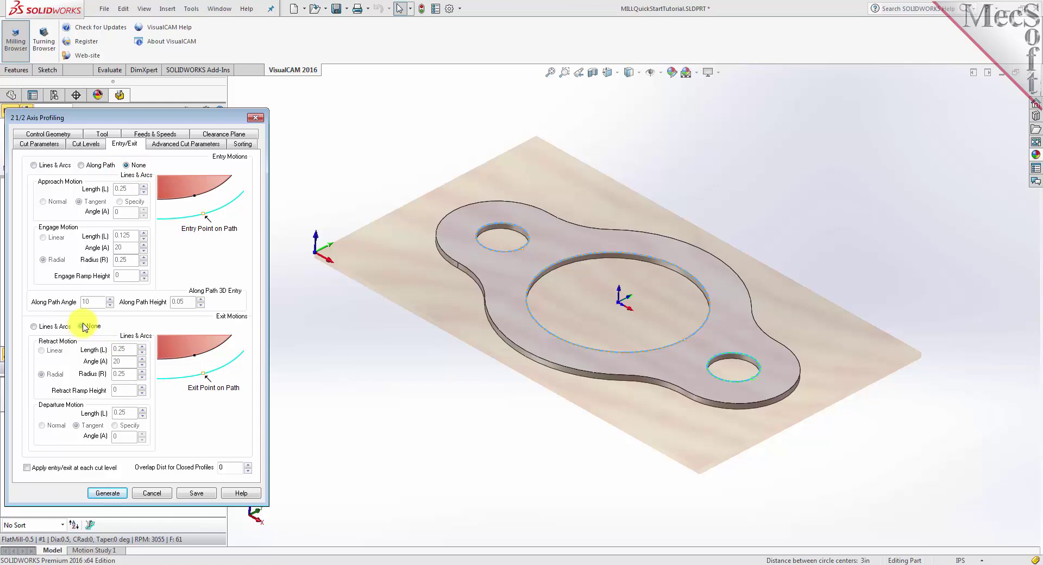
pyautogui.click(107, 493)
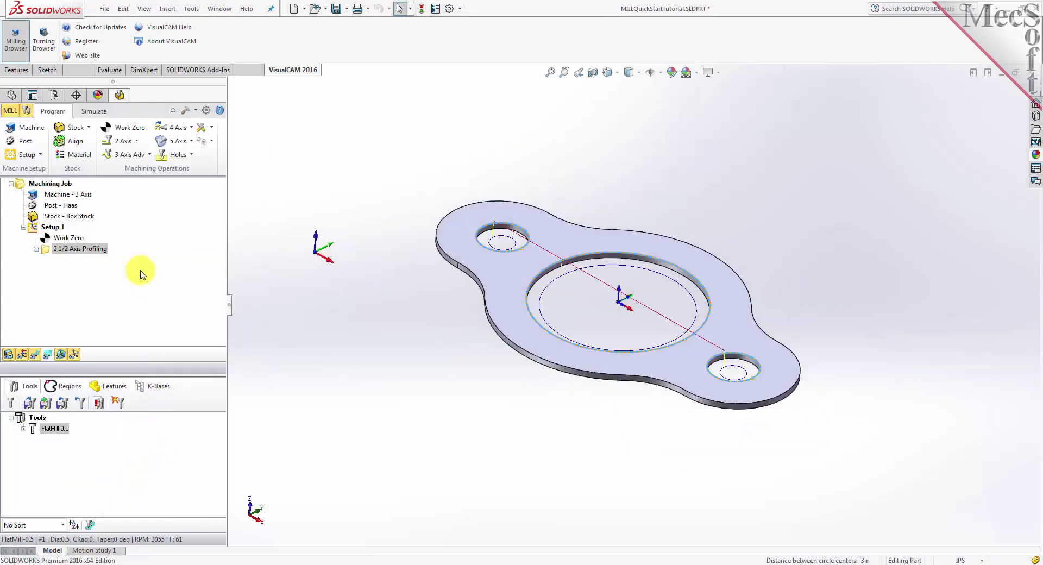
# Step: Select the generated 2 1/2 Axis Profiling operation and toggle its toolpath display off and on
pyautogui.click(46, 249)
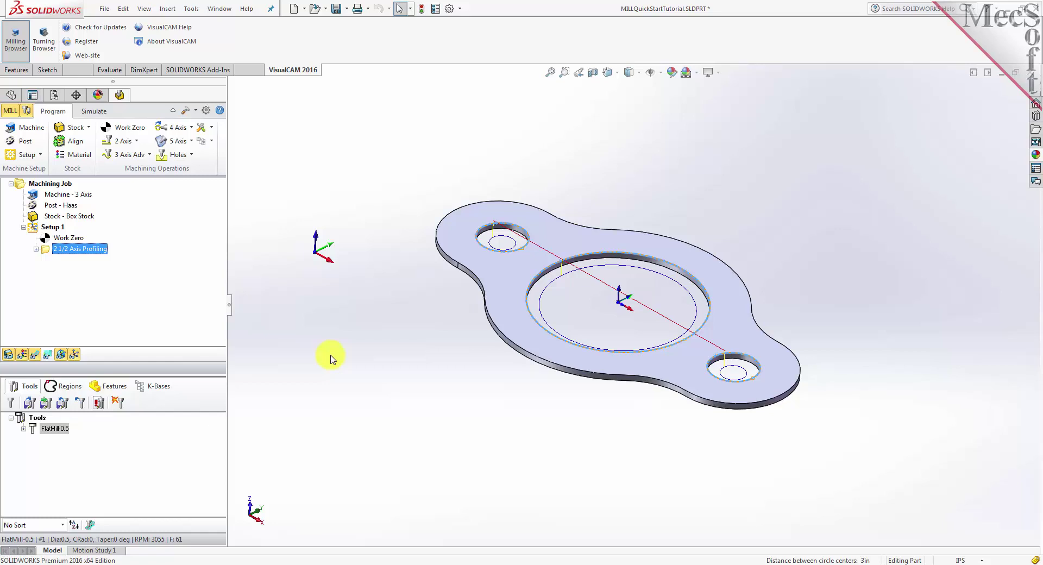
pyautogui.click(35, 355)
pyautogui.click(36, 356)
pyautogui.click(36, 356)
pyautogui.click(36, 356)
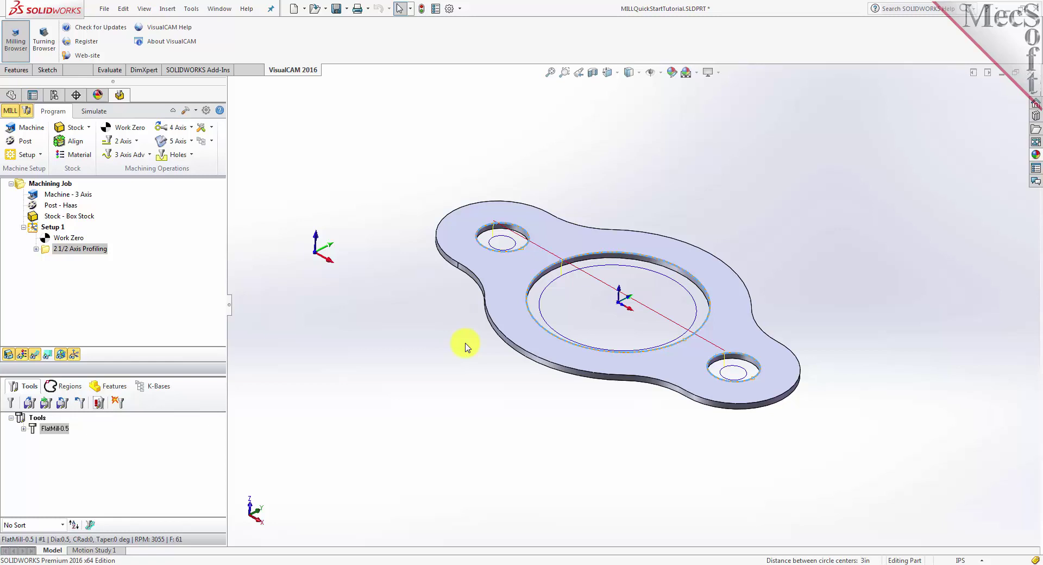
# Step: Configure the simulation preferences to use the Polygonal Model with simulation accuracy set to Fine
pyautogui.click(97, 111)
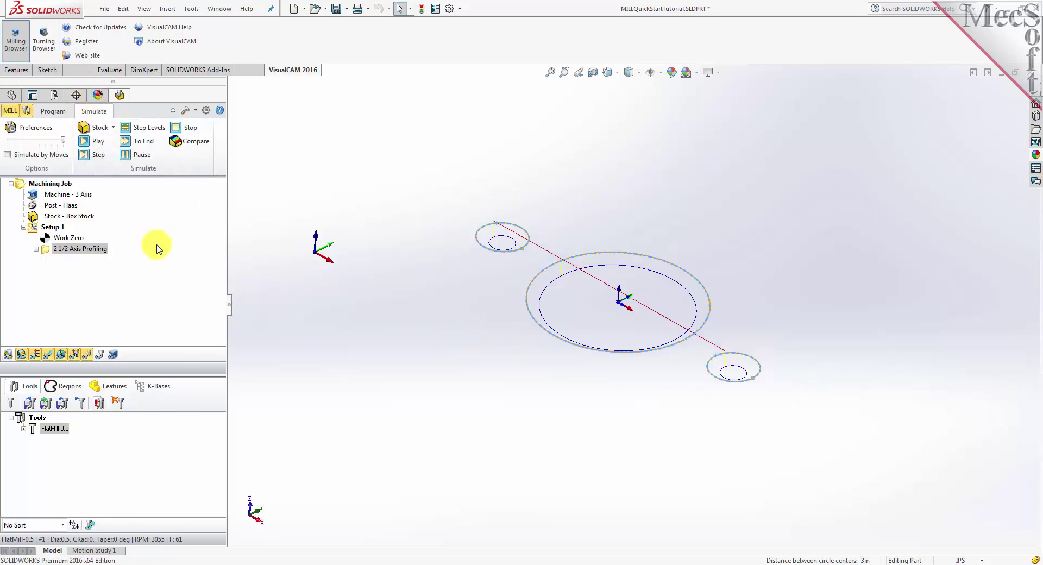
pyautogui.click(33, 128)
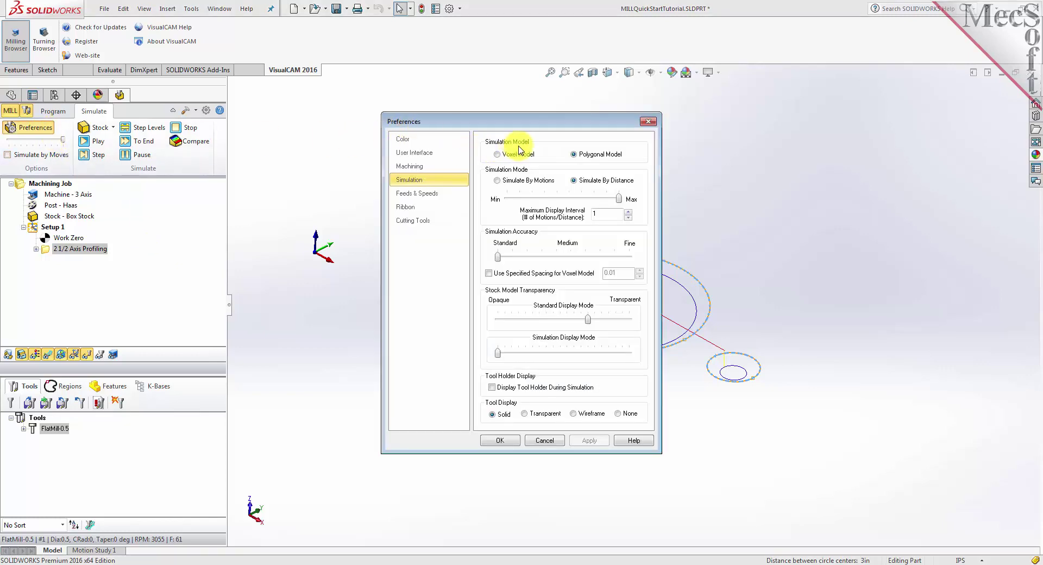
pyautogui.click(577, 156)
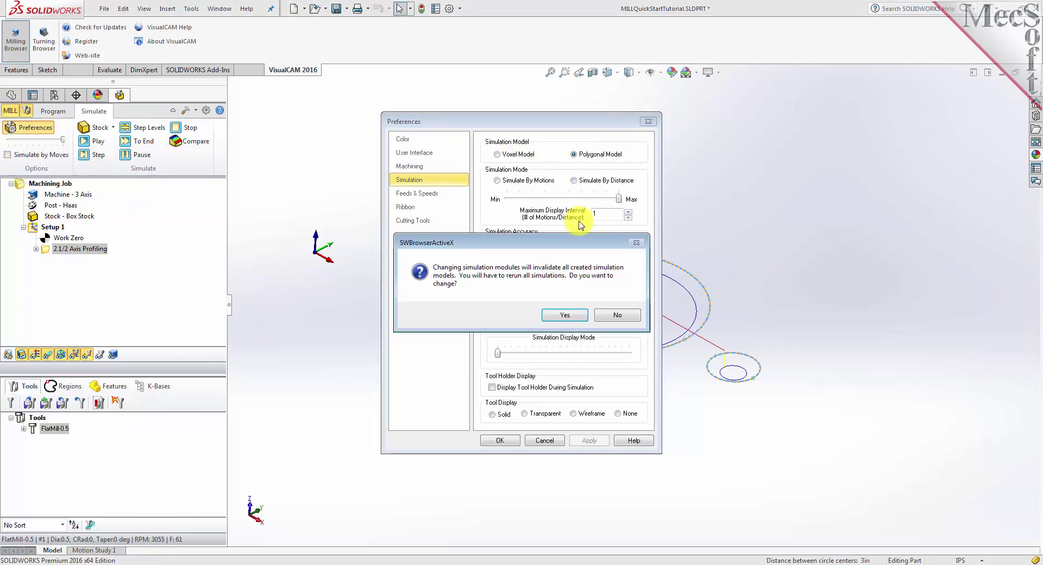
pyautogui.click(572, 321)
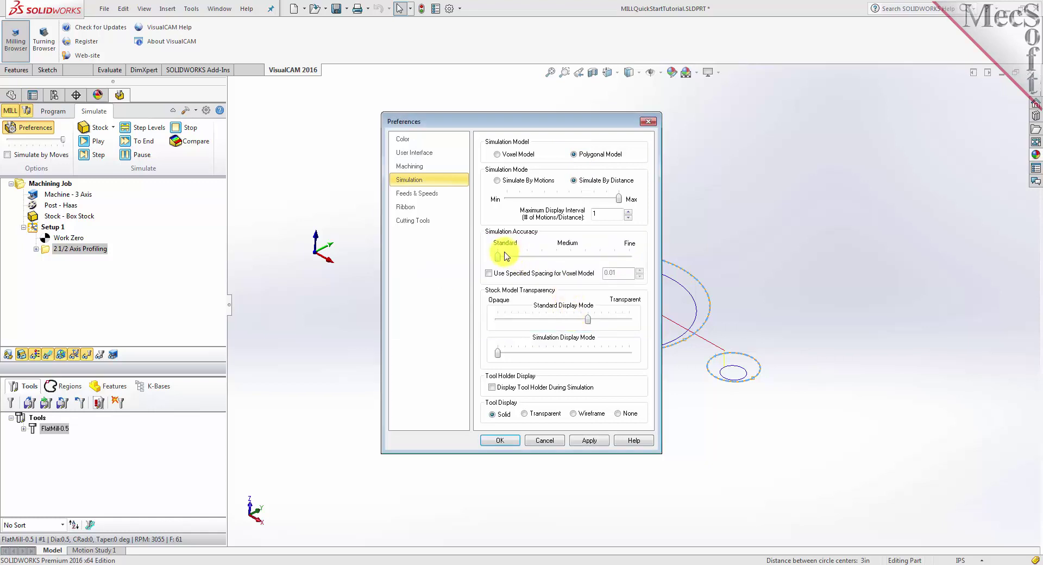
pyautogui.moveTo(498, 256); pyautogui.dragTo(654, 263)
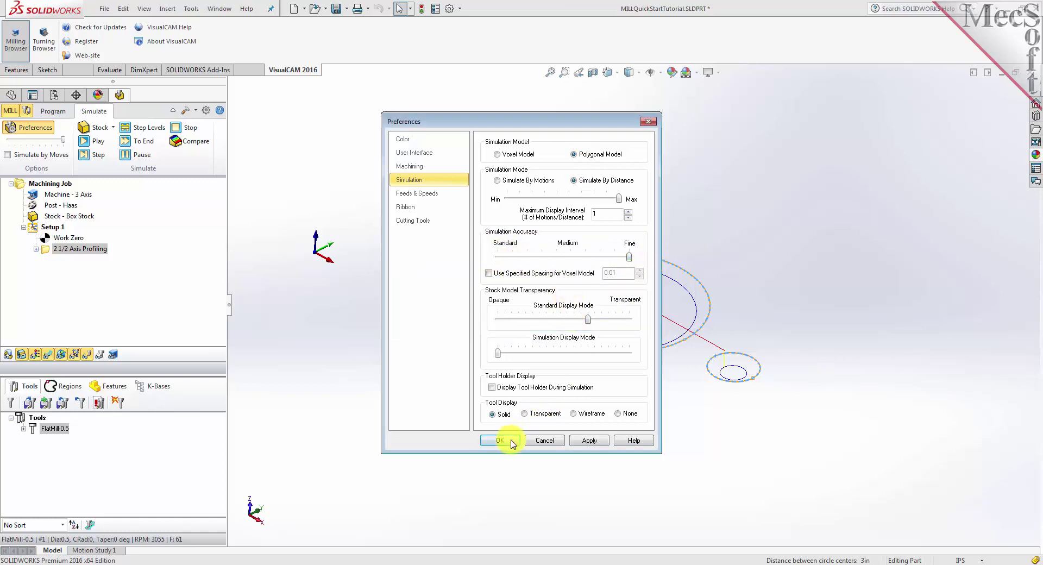
pyautogui.click(494, 440)
pyautogui.click(609, 313)
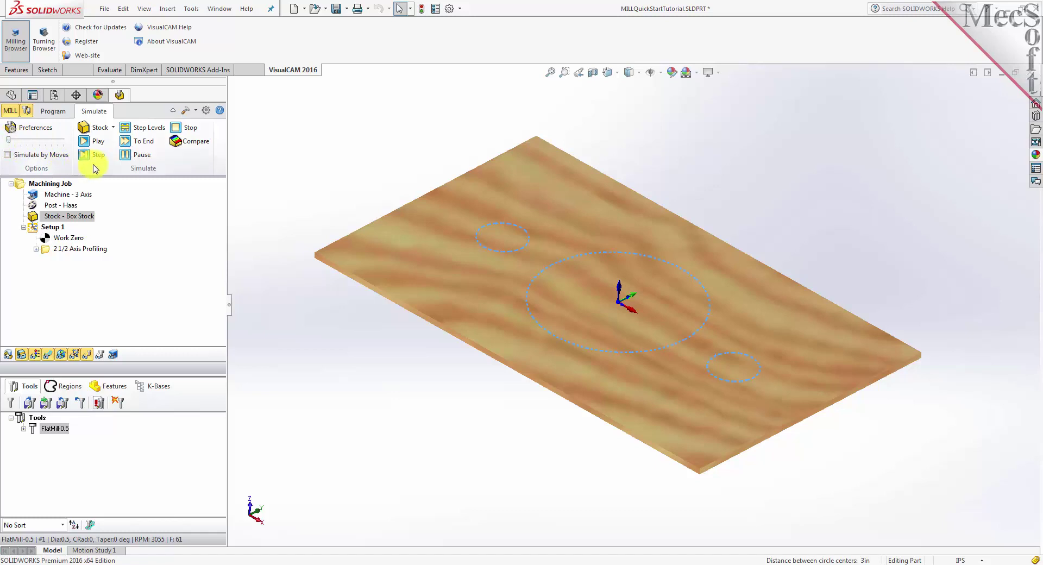
# Step: Simulate the hole profiling operation on the box stock and toggle the toolpath display
pyautogui.click(46, 251)
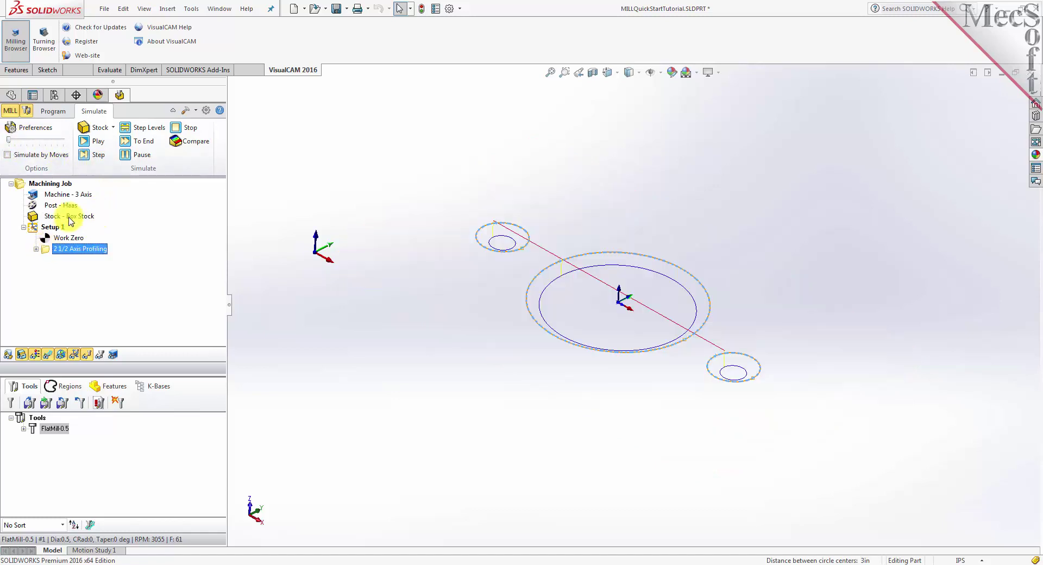
pyautogui.click(98, 143)
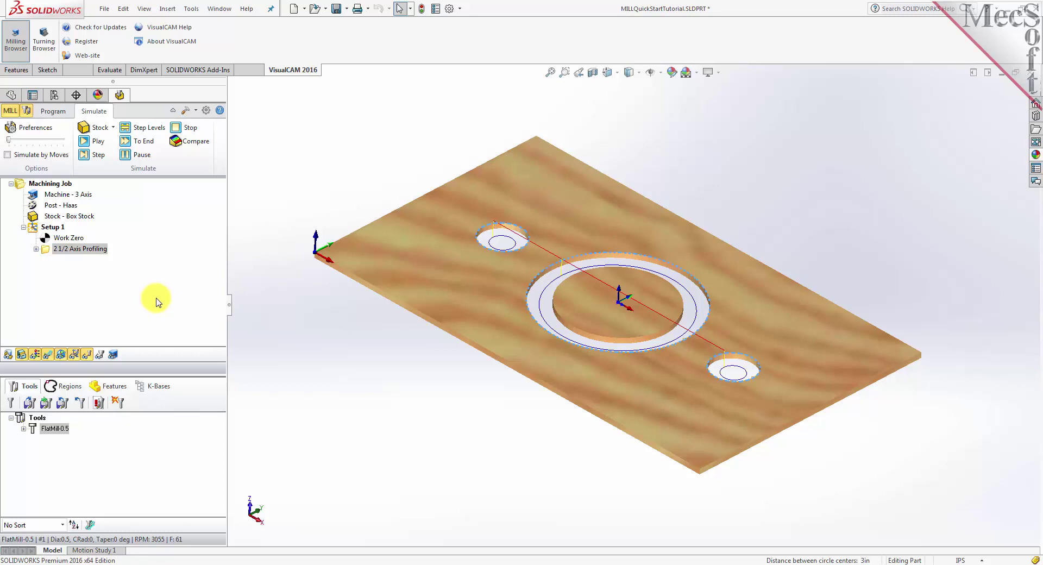
pyautogui.click(36, 355)
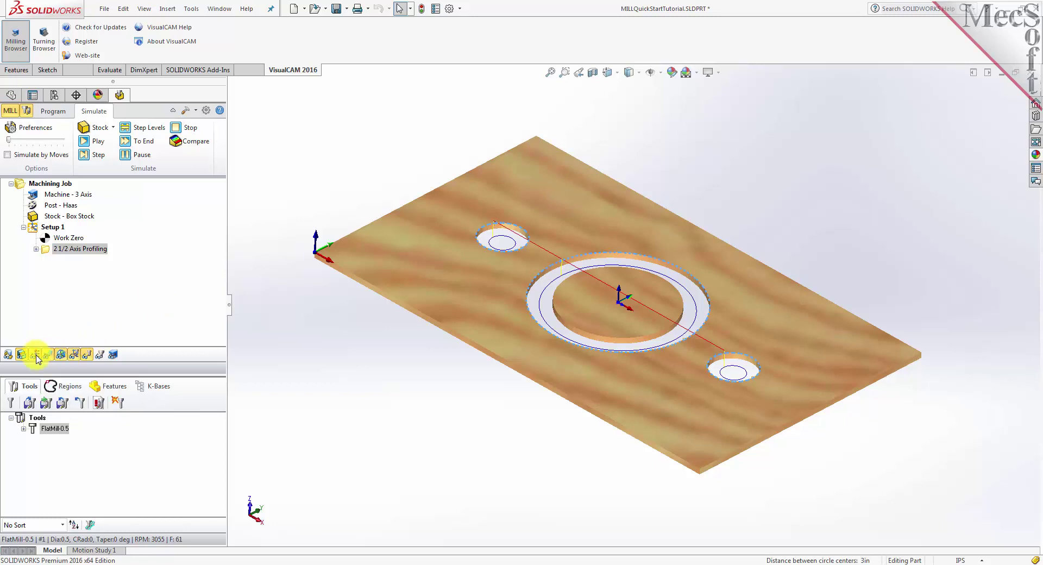
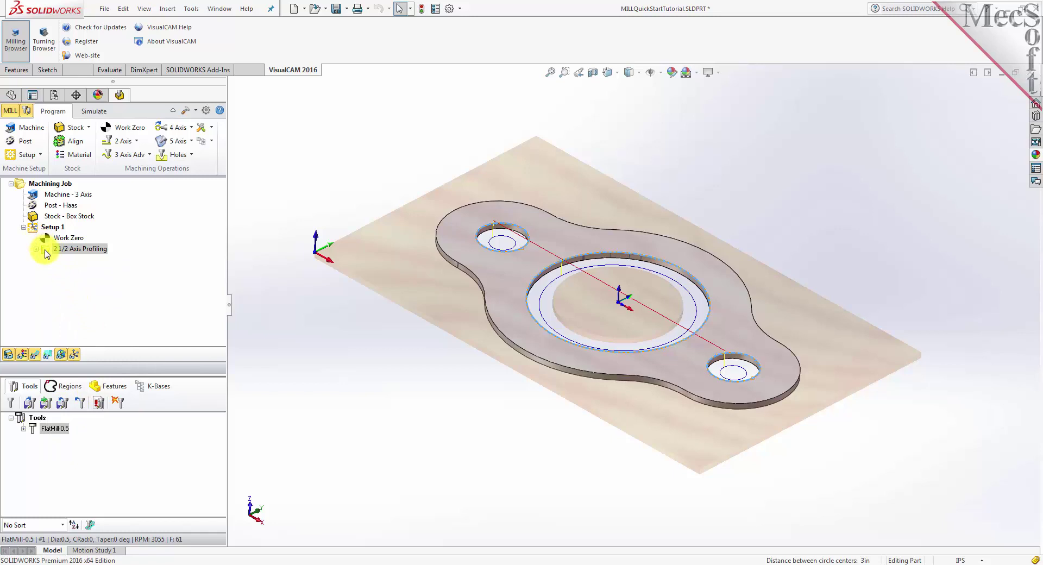
# Step: Duplicate the 2 1/2 Axis Profiling operation within Setup 1 and open the copy for editing
pyautogui.rightClick(45, 251)
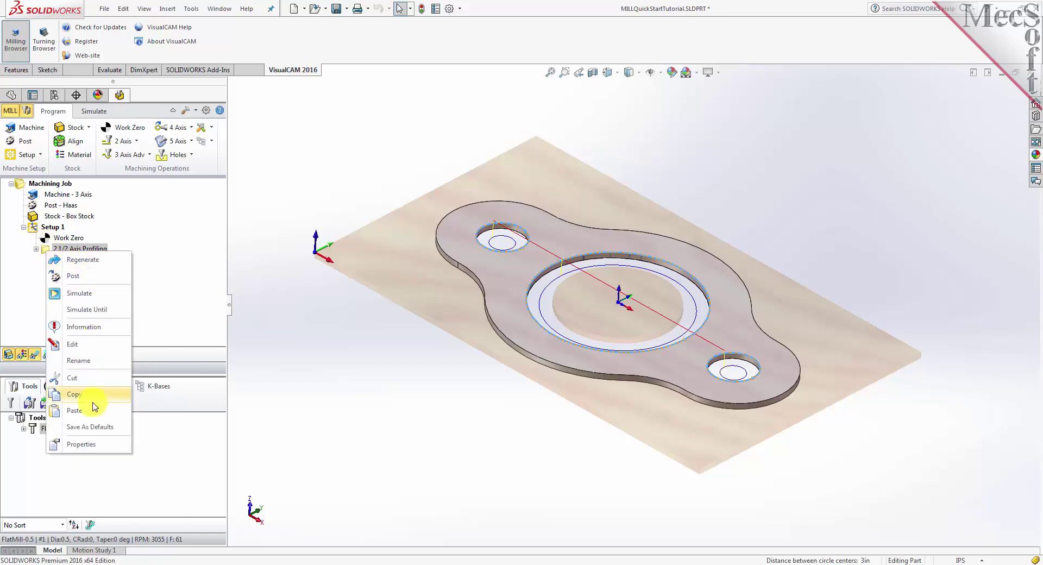
pyautogui.click(94, 411)
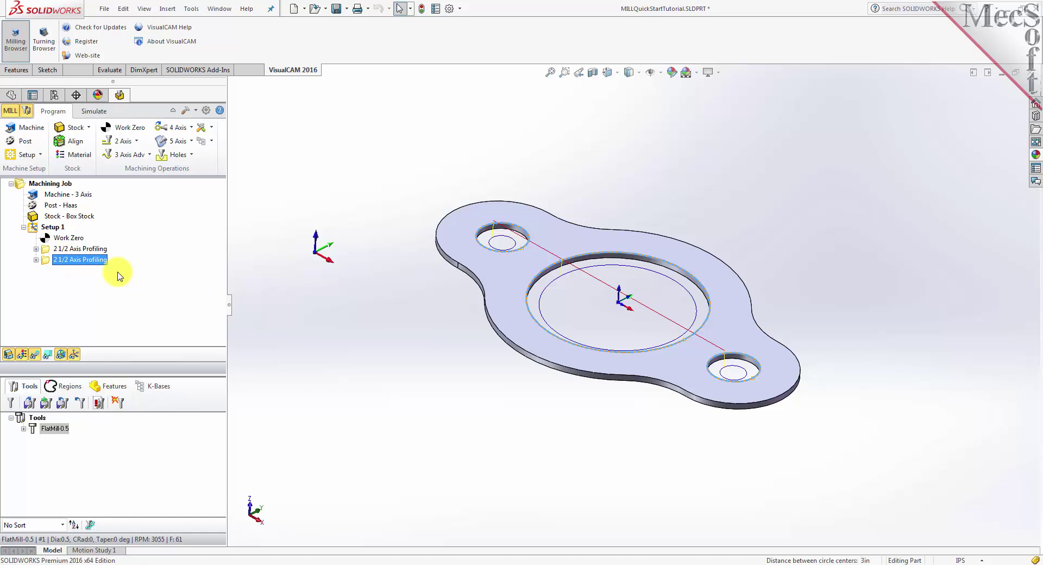
pyautogui.rightClick(47, 262)
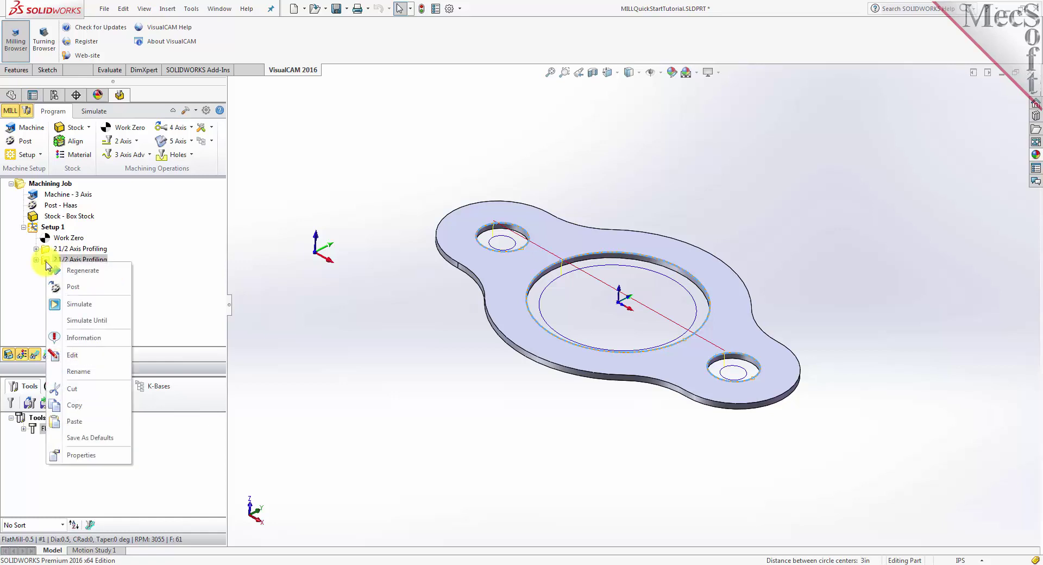
pyautogui.click(96, 357)
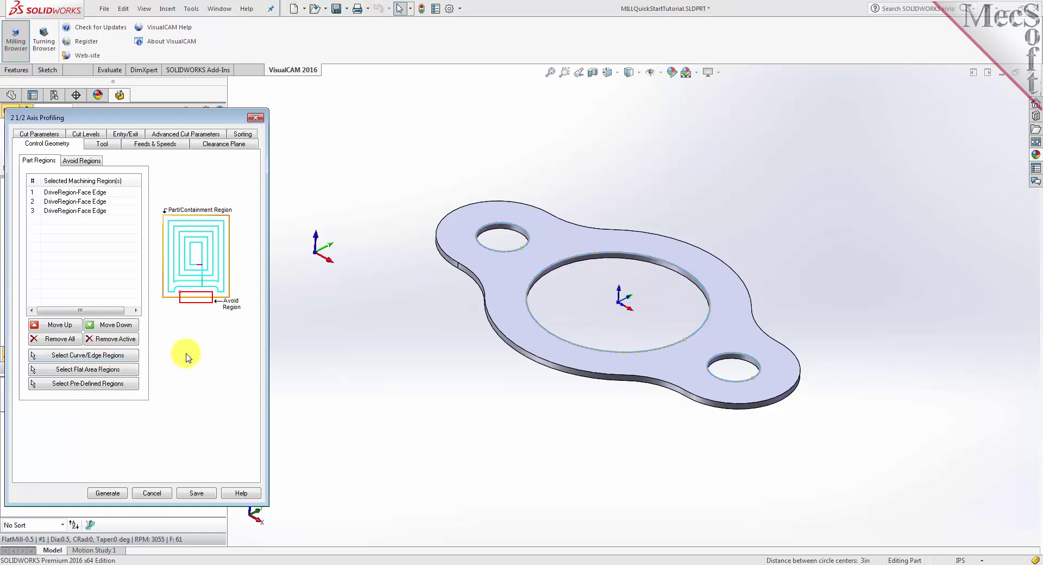
# Step: Replace all machining regions of the copied operation with the tangent edges of the gasket's outer top perimeter
pyautogui.click(60, 339)
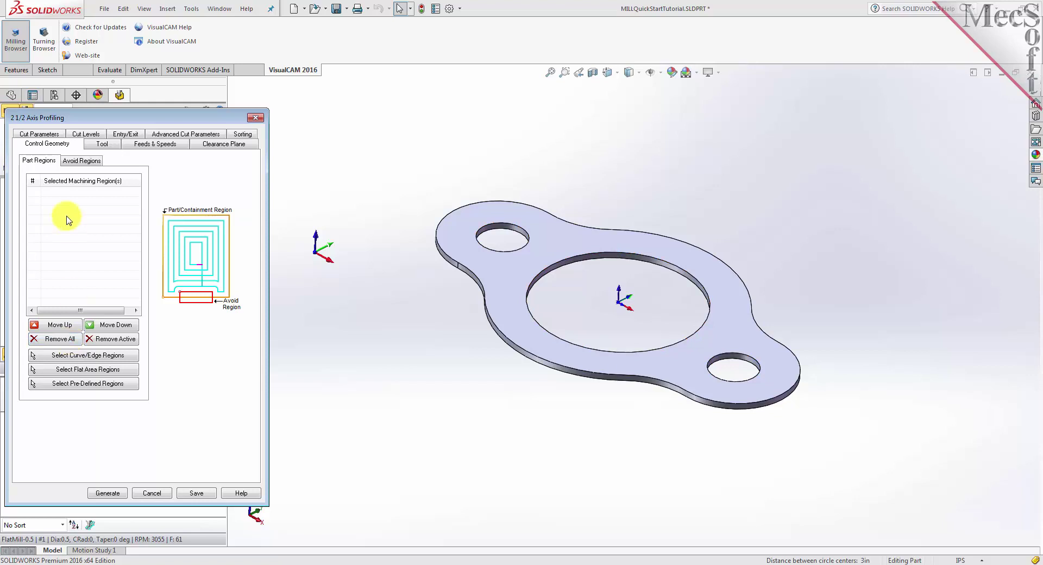
pyautogui.click(89, 356)
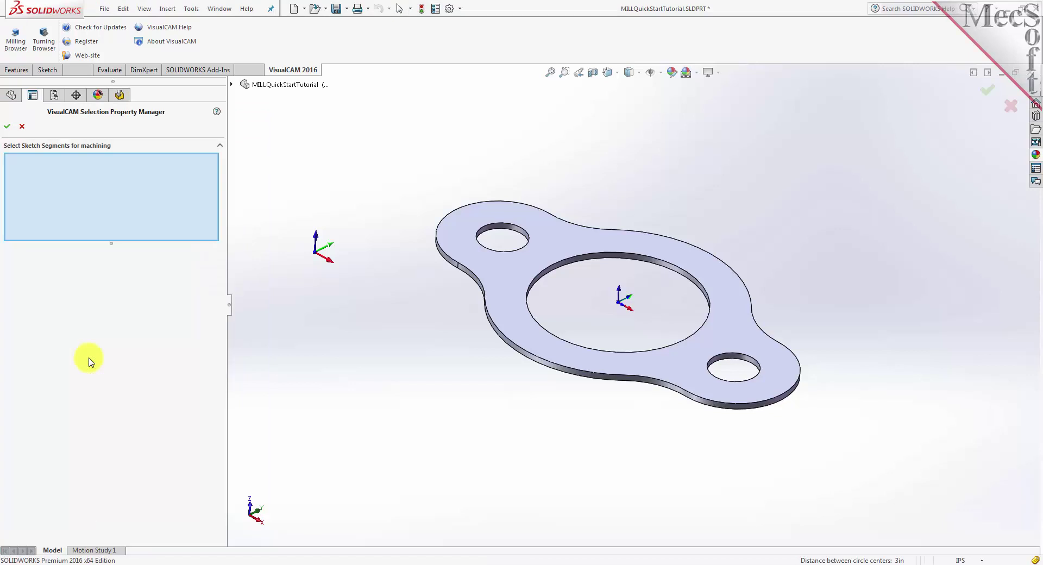
pyautogui.rightClick(549, 216)
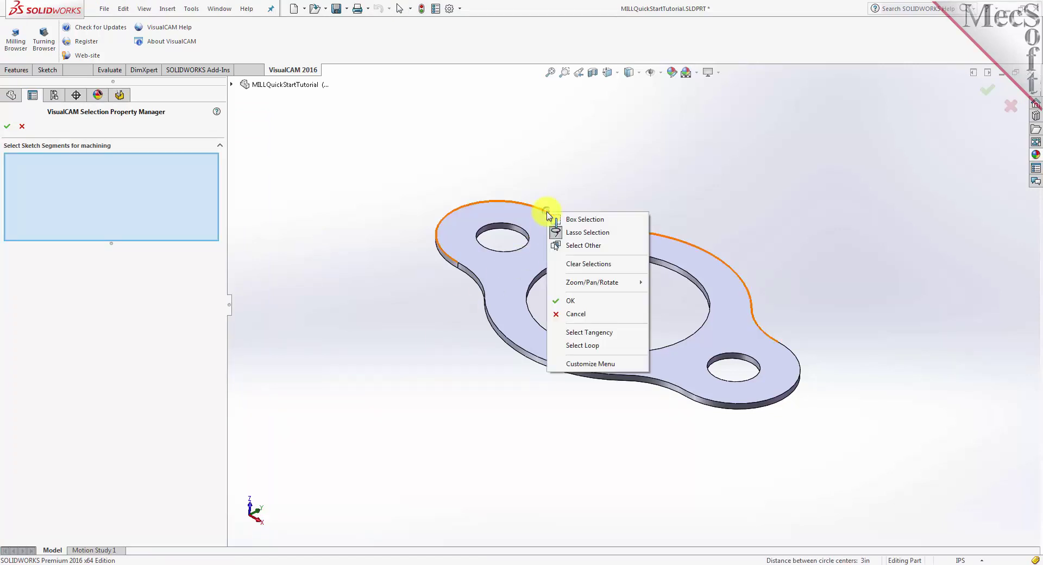
pyautogui.click(595, 332)
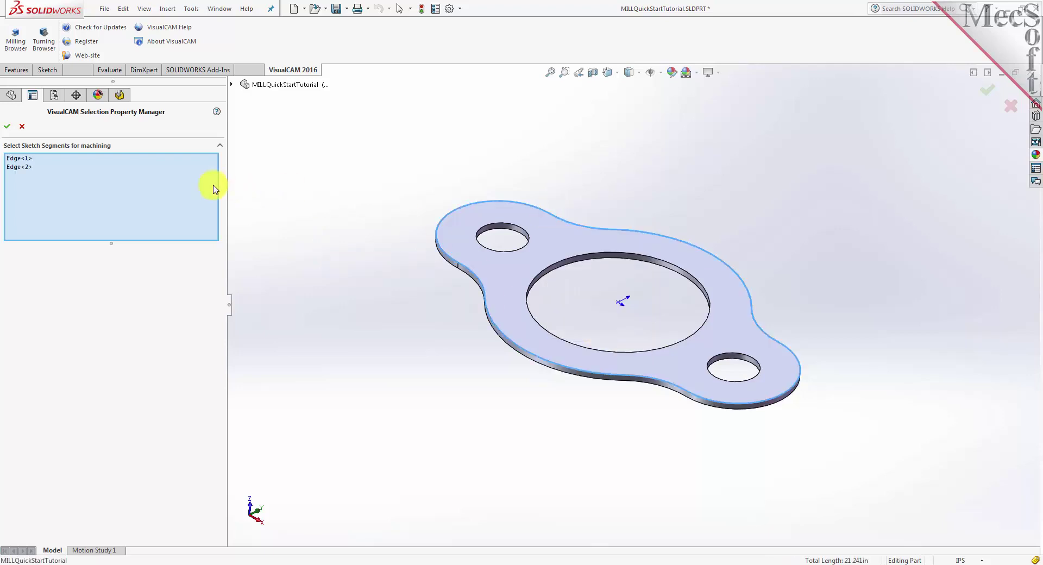
pyautogui.click(22, 127)
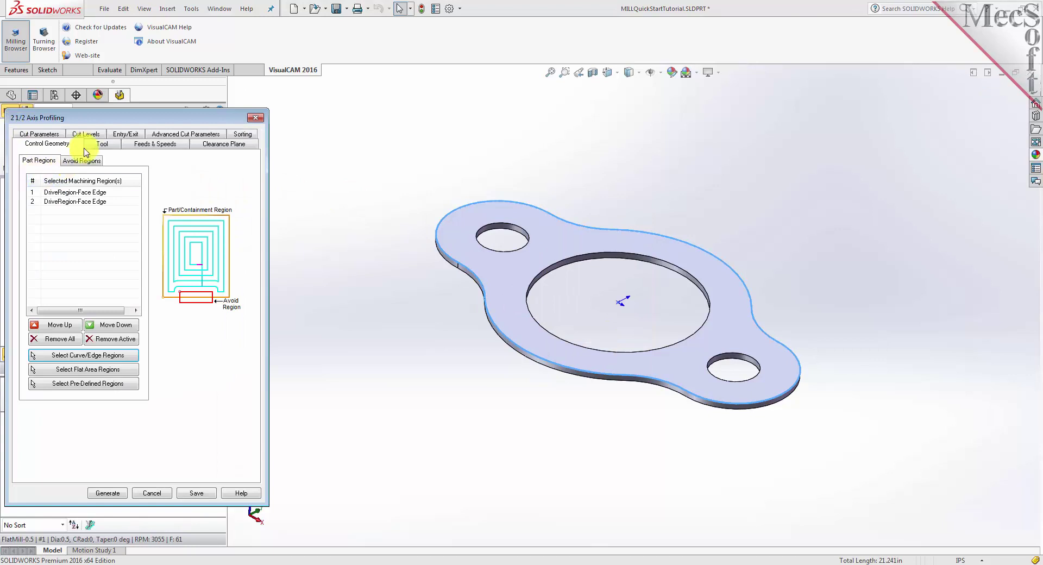
# Step: Set the cut start side for closed curves to Outside and generate the outer profiling toolpath
pyautogui.click(53, 134)
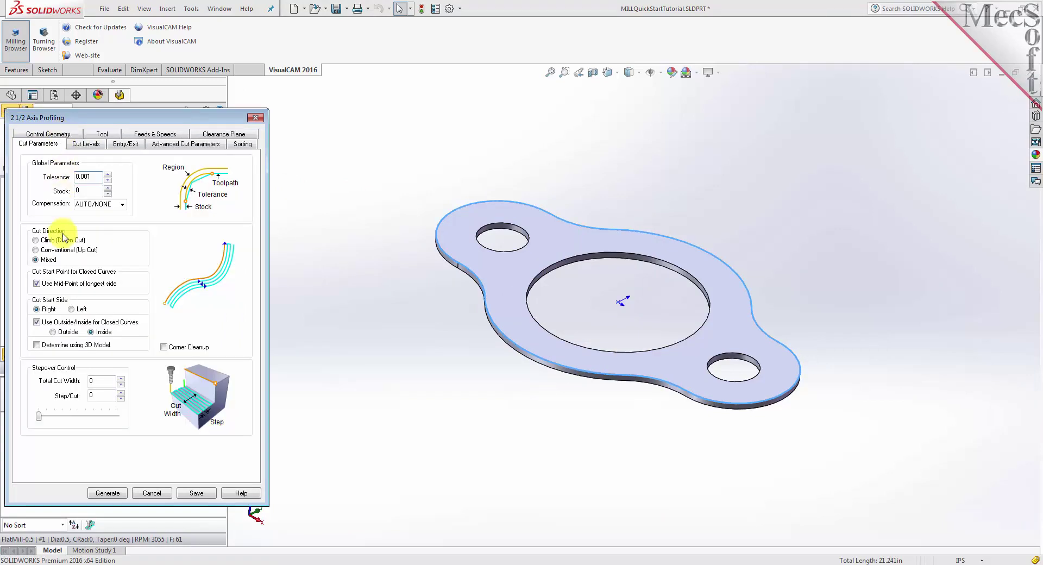
pyautogui.click(56, 332)
pyautogui.click(115, 494)
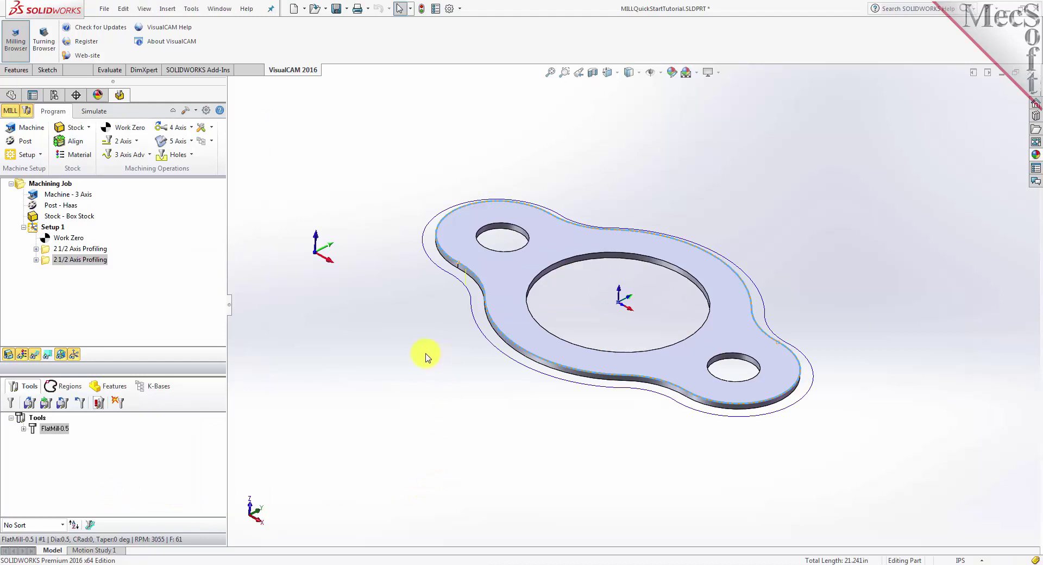
# Step: Simulate the outer perimeter profiling operation on the already cut stock and select Setup 1
pyautogui.click(48, 260)
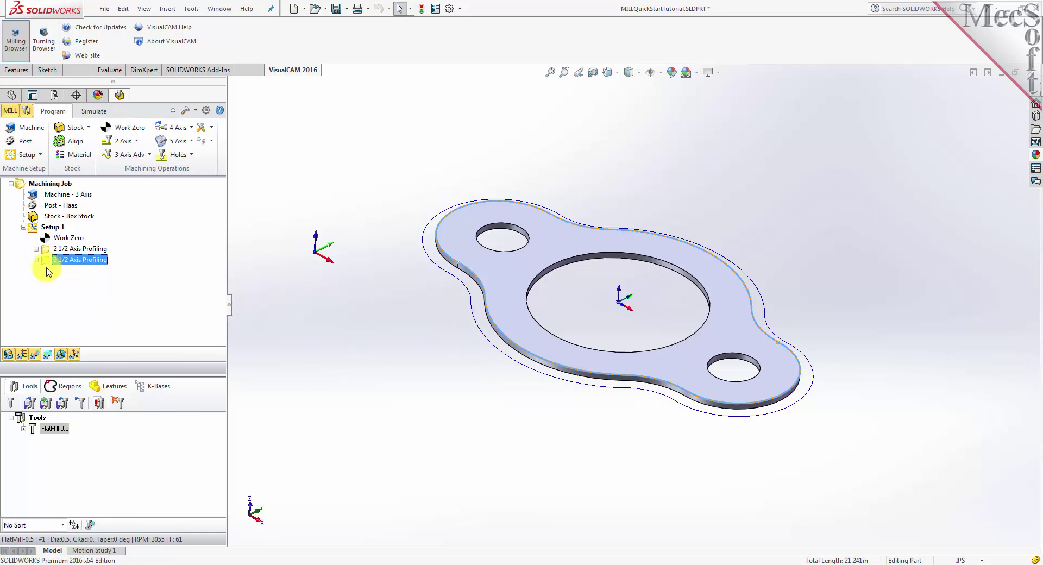
pyautogui.click(91, 111)
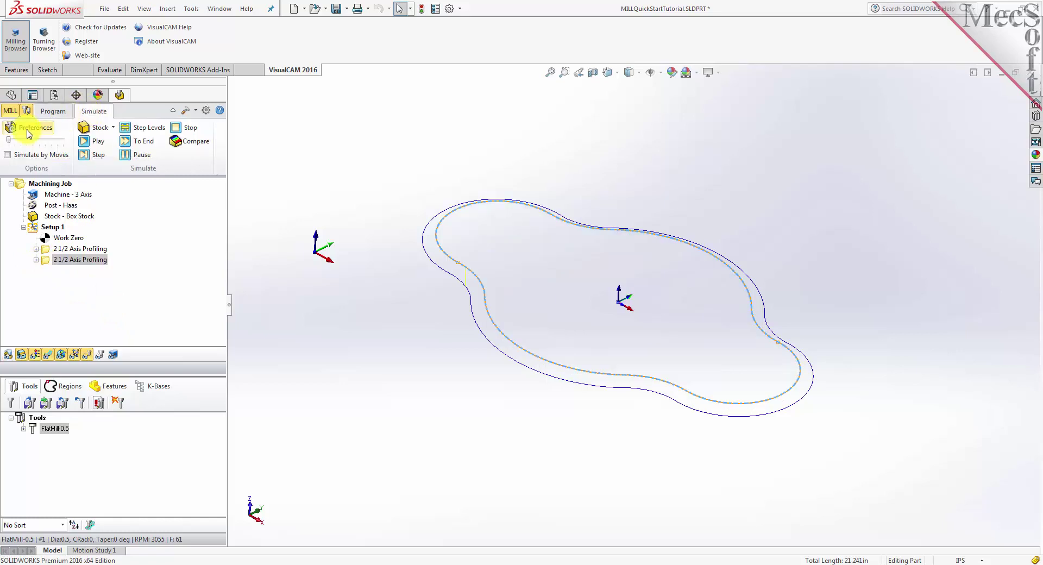
pyautogui.click(98, 142)
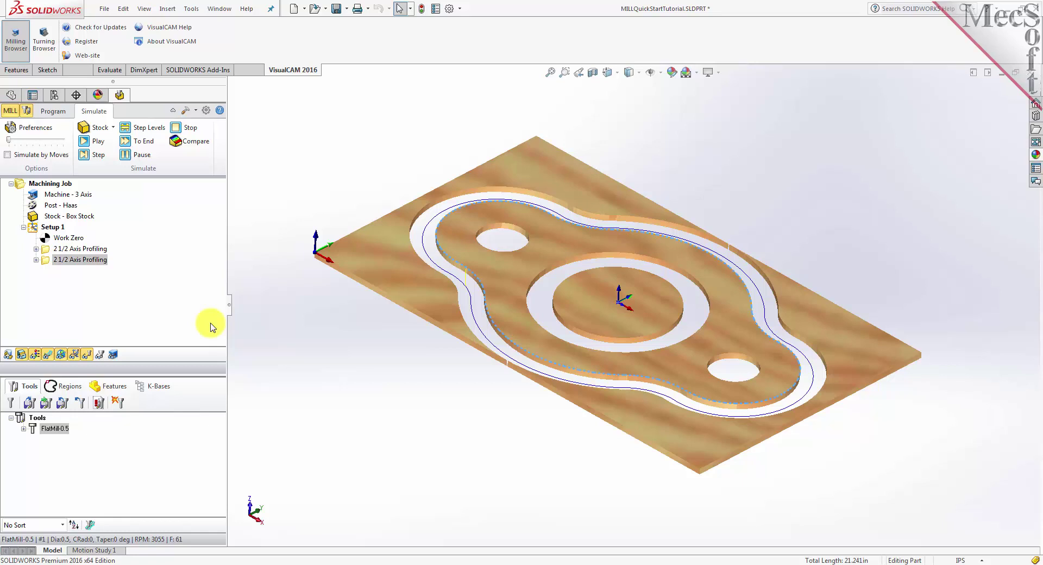
pyautogui.click(34, 231)
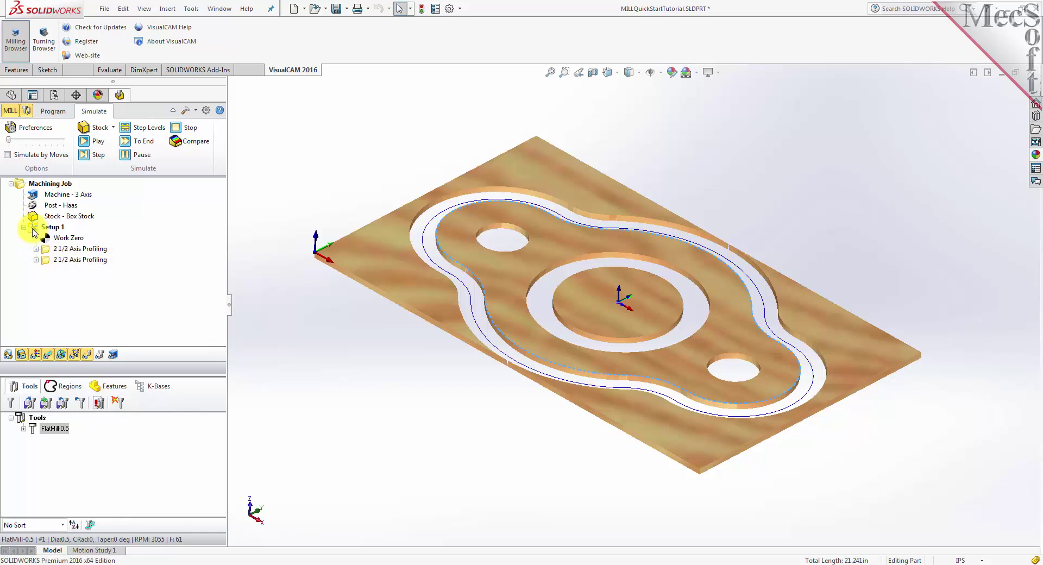
# Step: Post Setup 1 with the Haas post to MILLQuickStartTutorial_Setup 1.nc, check the plunge line in the G-code and close the file
pyautogui.click(33, 231)
pyautogui.rightClick(34, 231)
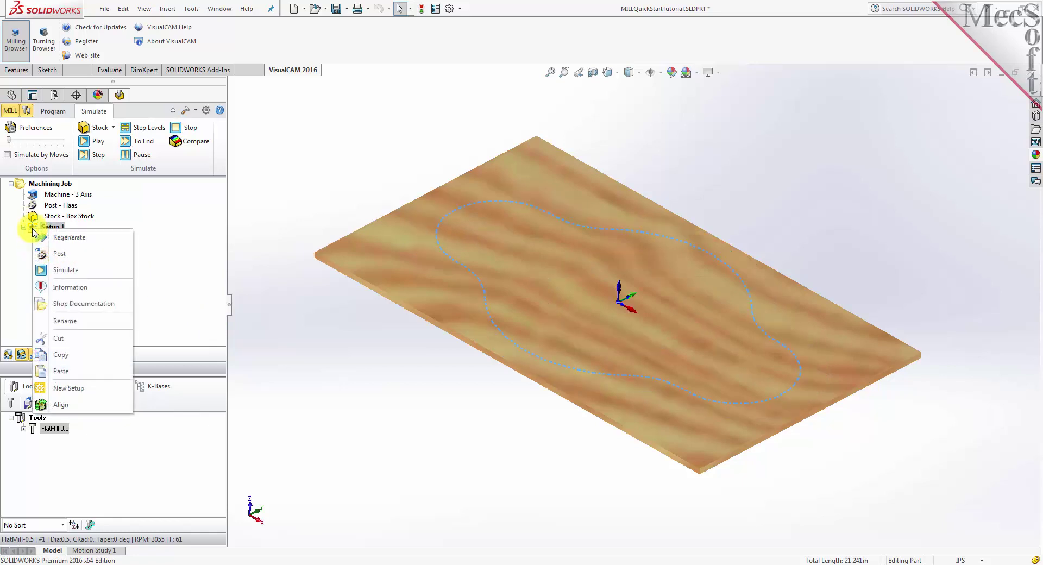
pyautogui.click(86, 252)
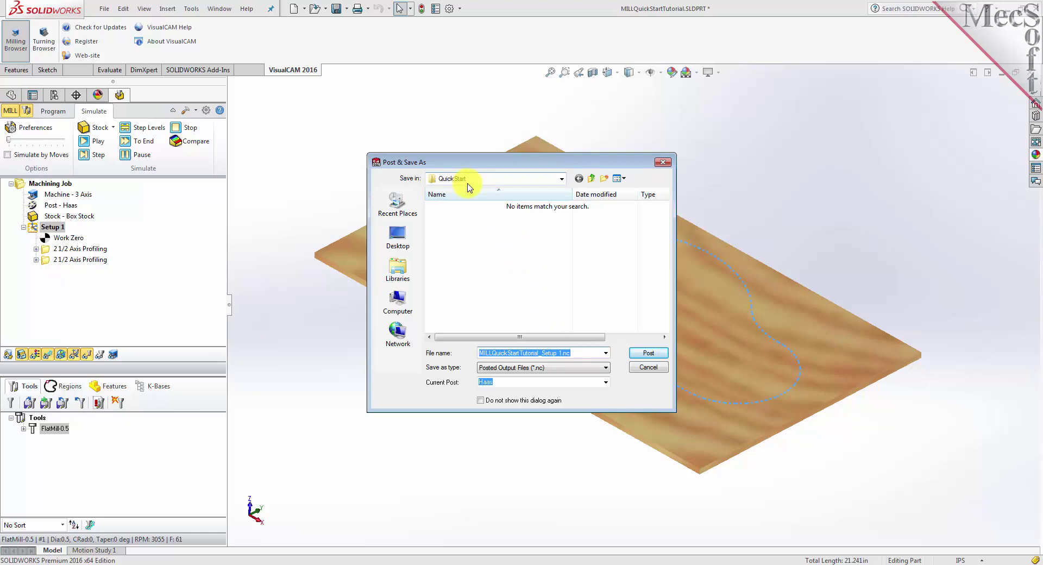
pyautogui.click(651, 353)
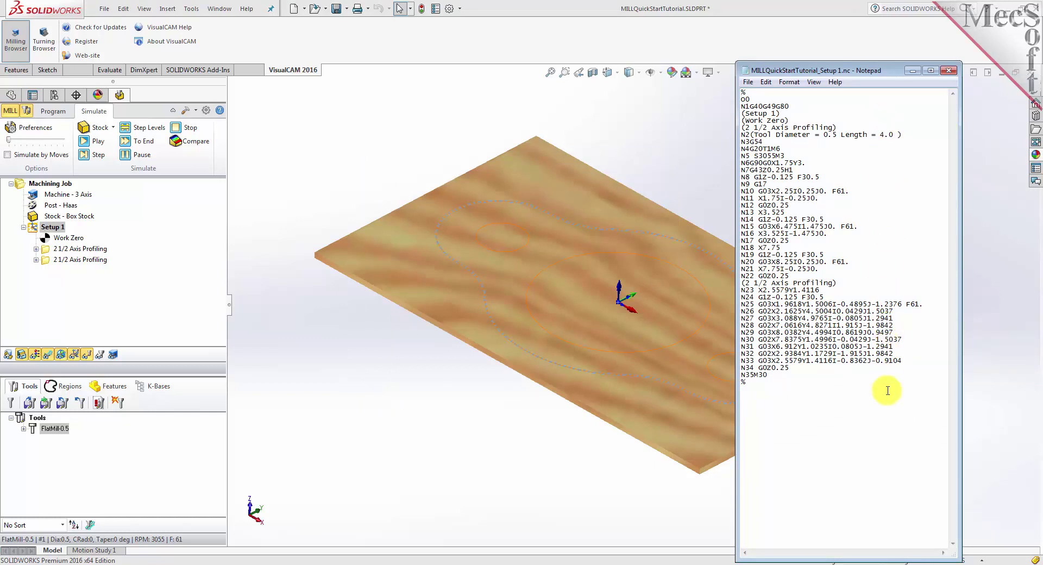
pyautogui.moveTo(821, 177); pyautogui.dragTo(742, 178)
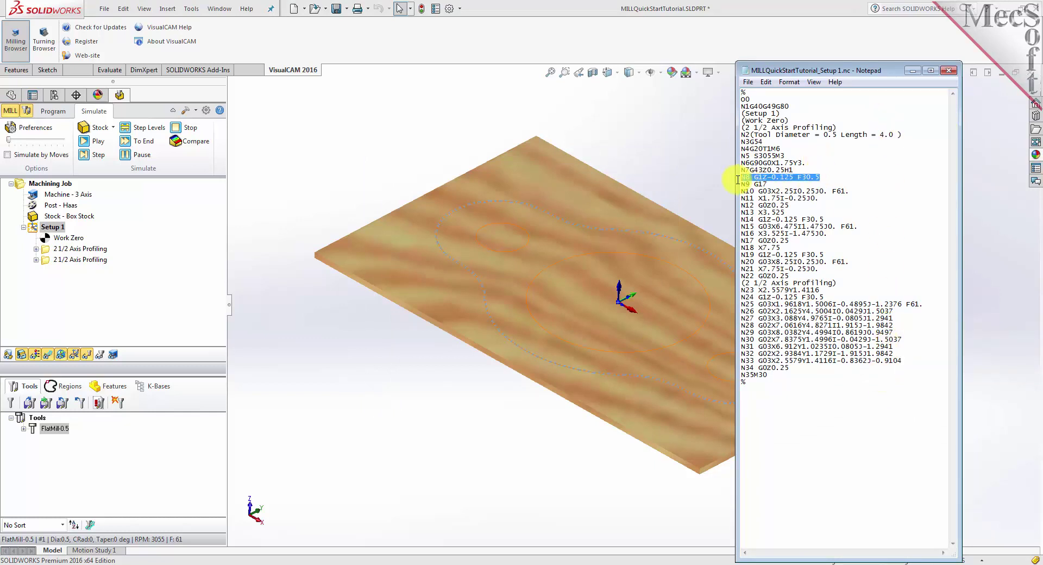
pyautogui.click(949, 71)
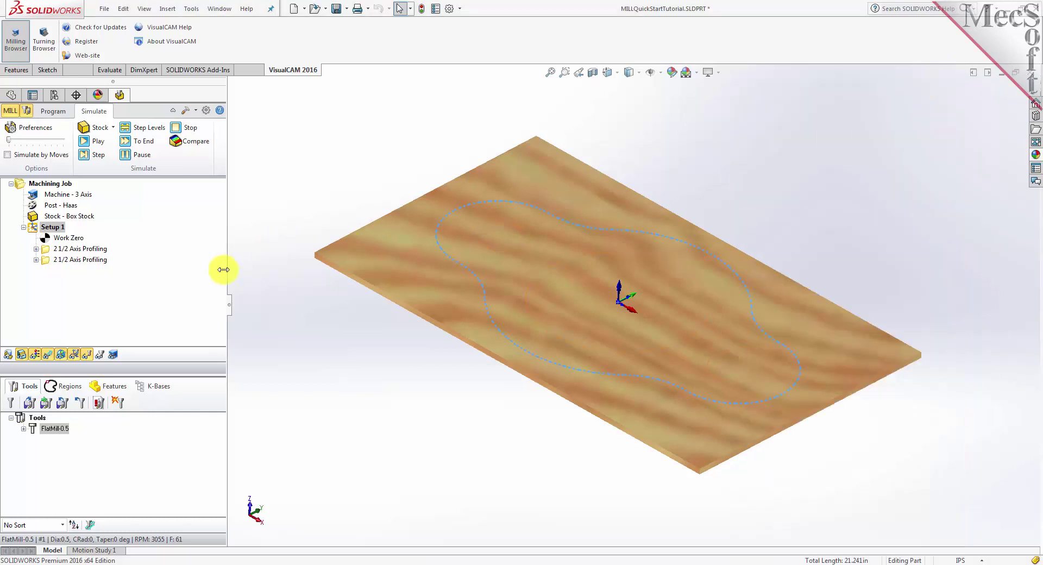
# Step: Return to programming mode and review the machining operations information for Setup 1, including tools, cut feeds and machine times
pyautogui.click(53, 111)
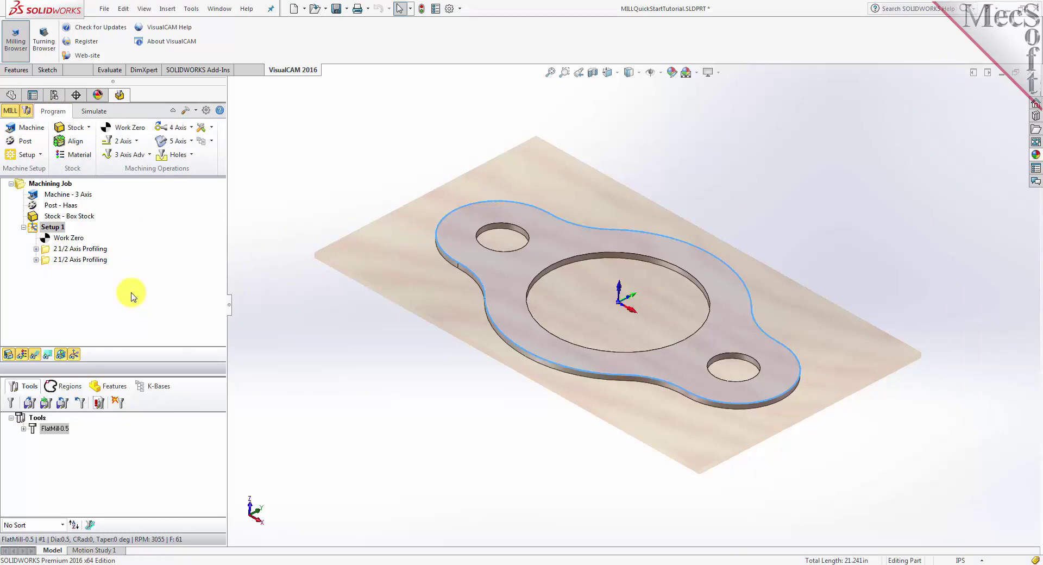
pyautogui.click(33, 228)
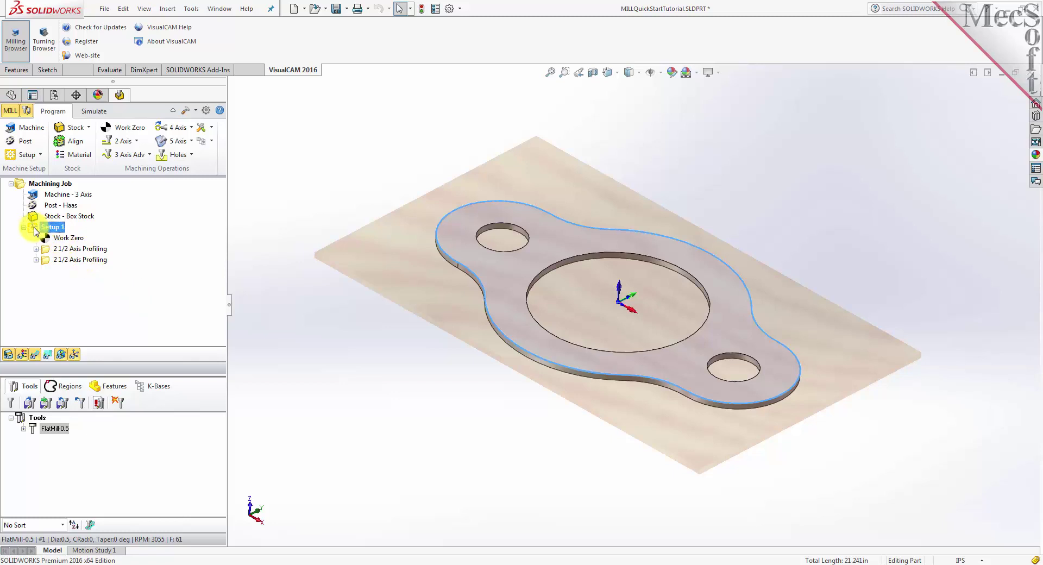
pyautogui.rightClick(33, 230)
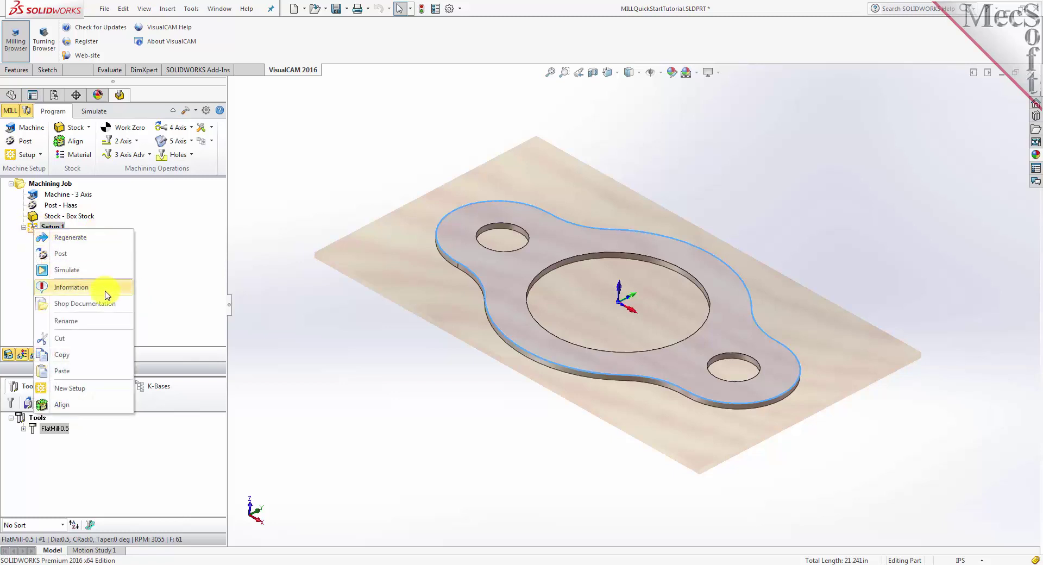
pyautogui.click(105, 292)
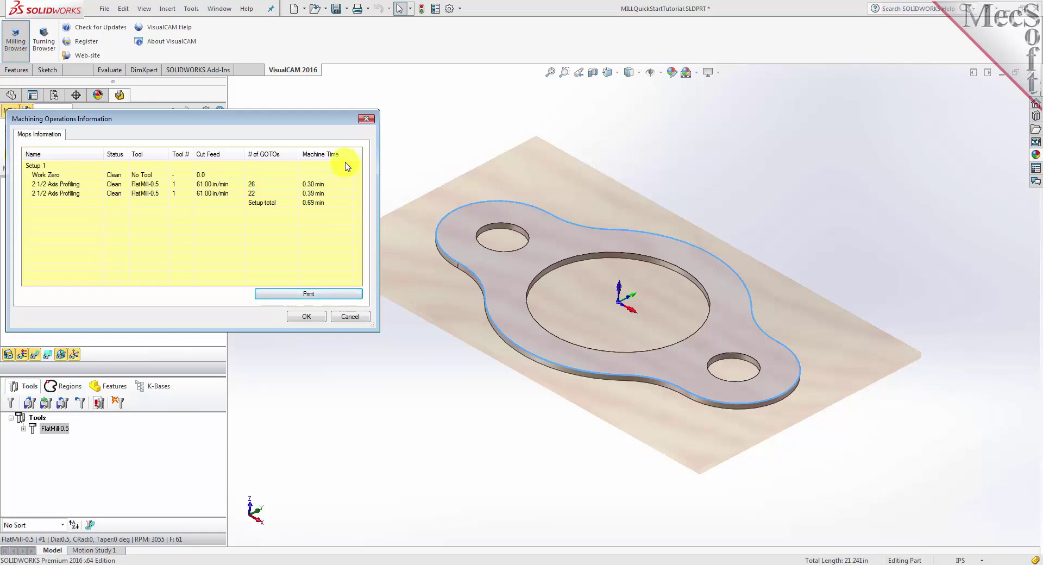
pyautogui.moveTo(170, 118); pyautogui.dragTo(411, 155)
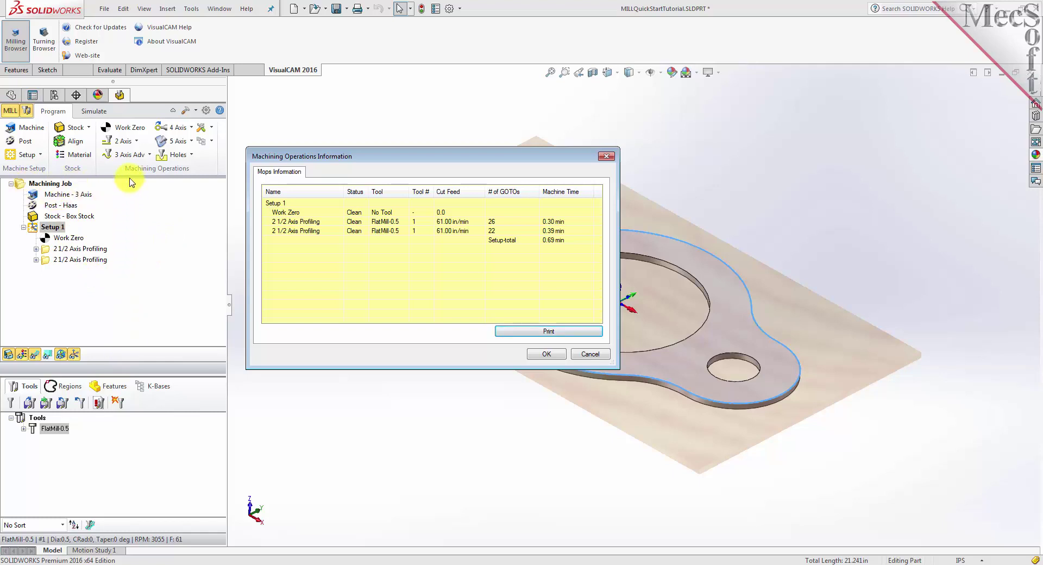
pyautogui.click(546, 354)
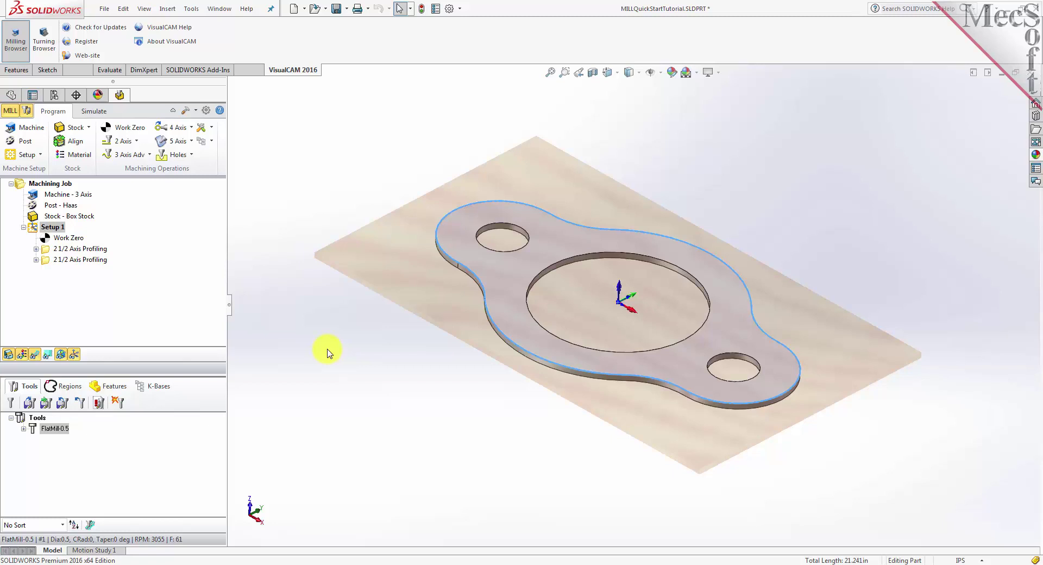
# Step: Generate shop documentation for Setup 1 as MILLQuickStartTutorial.html using Template1, and review the setup sheet, tool list and operations list
pyautogui.click(36, 229)
pyautogui.rightClick(36, 231)
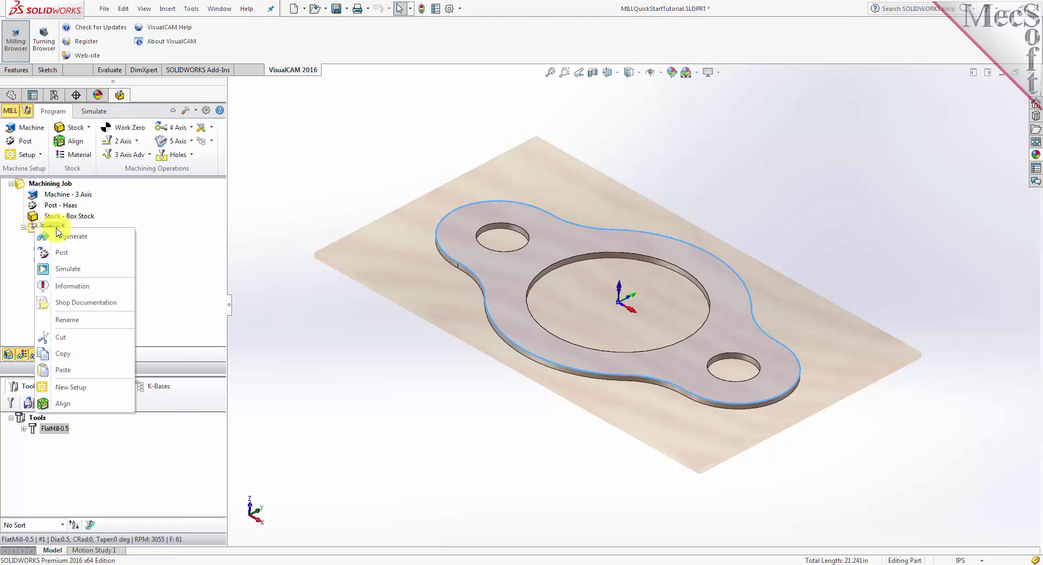
pyautogui.click(128, 305)
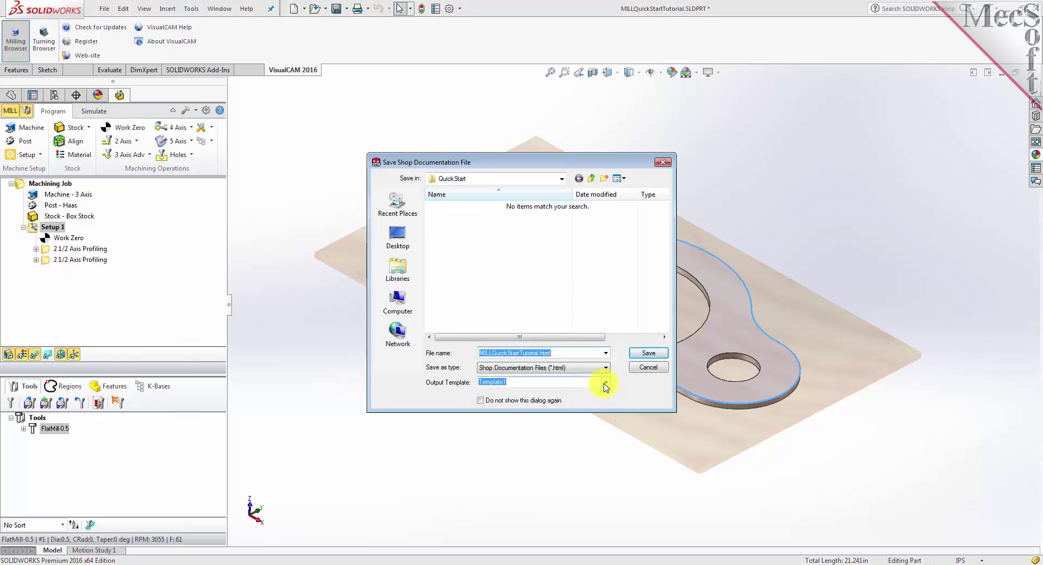
pyautogui.click(604, 382)
pyautogui.click(505, 392)
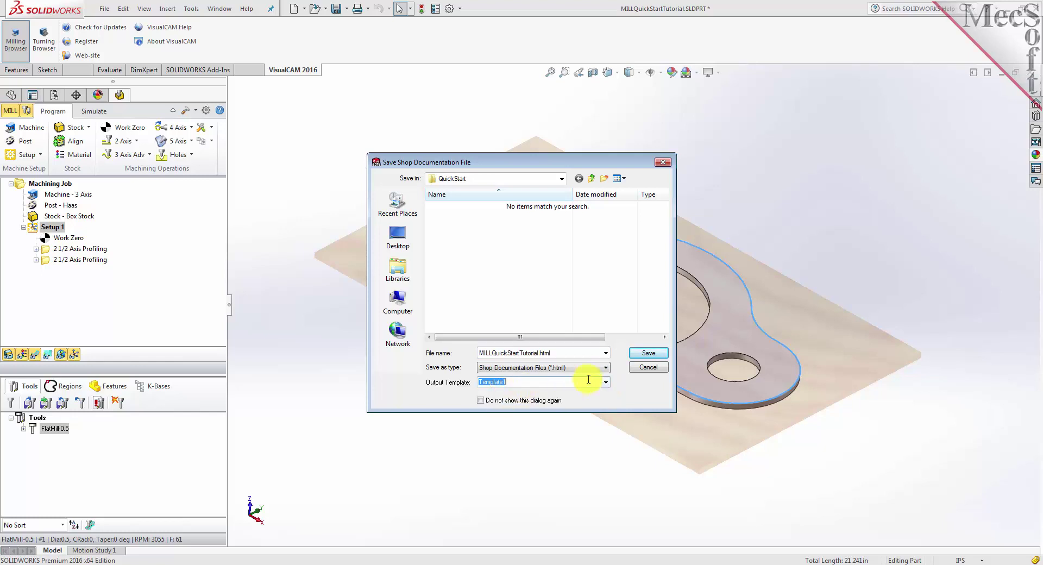
pyautogui.click(650, 355)
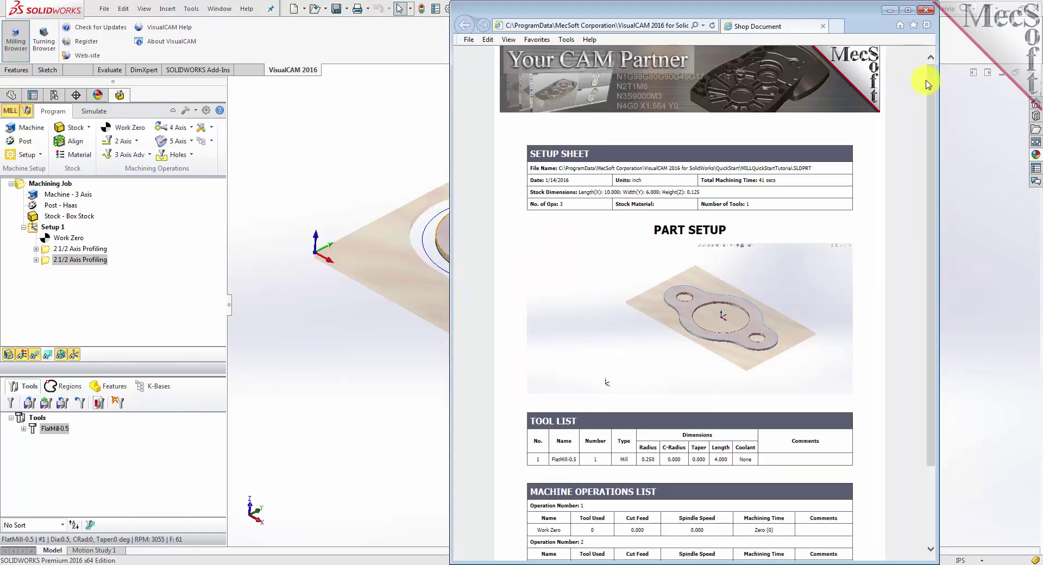
pyautogui.moveTo(928, 83); pyautogui.dragTo(928, 163)
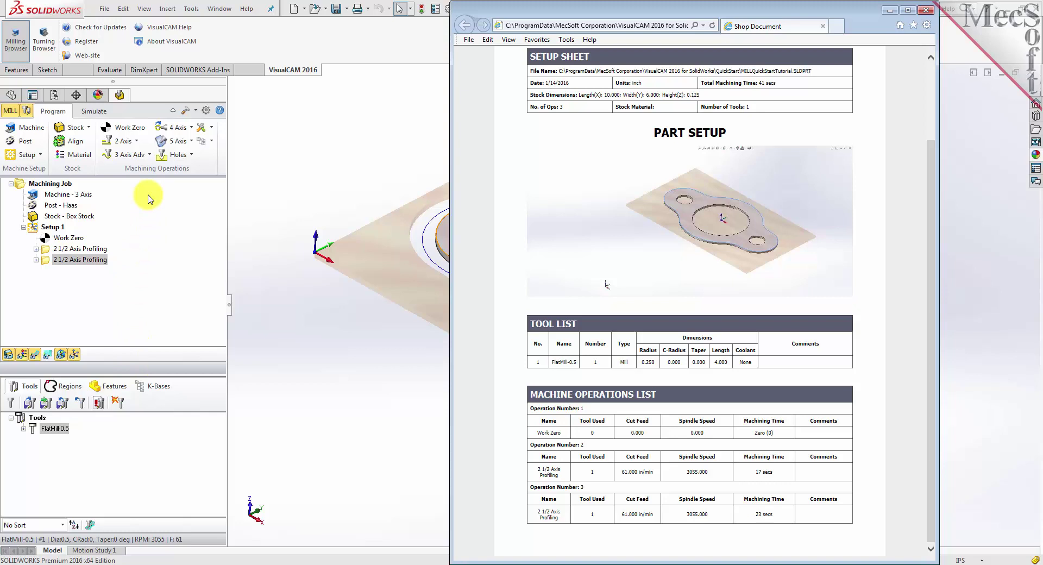
pyautogui.moveTo(931, 279); pyautogui.dragTo(938, 194)
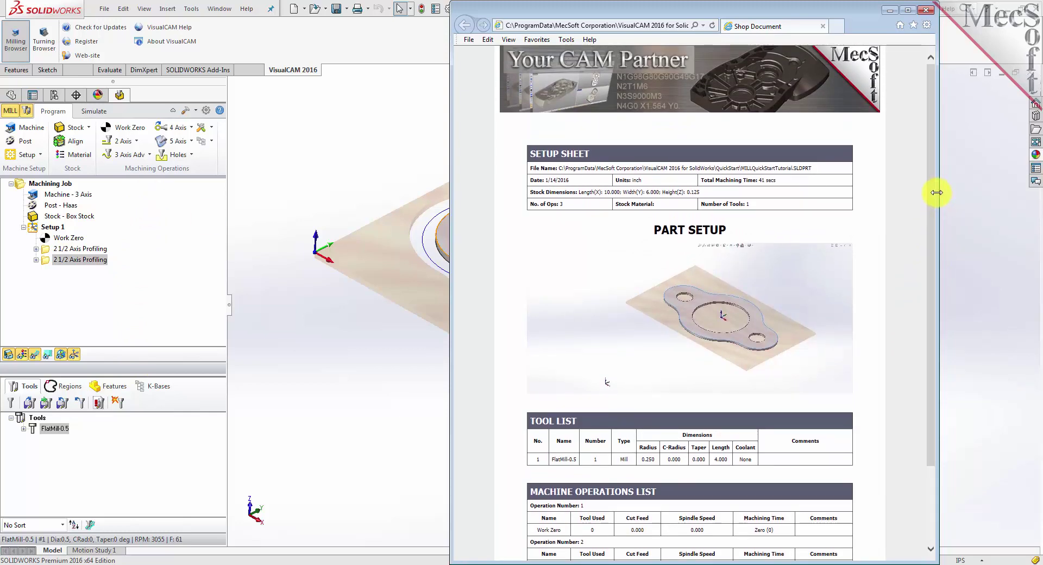